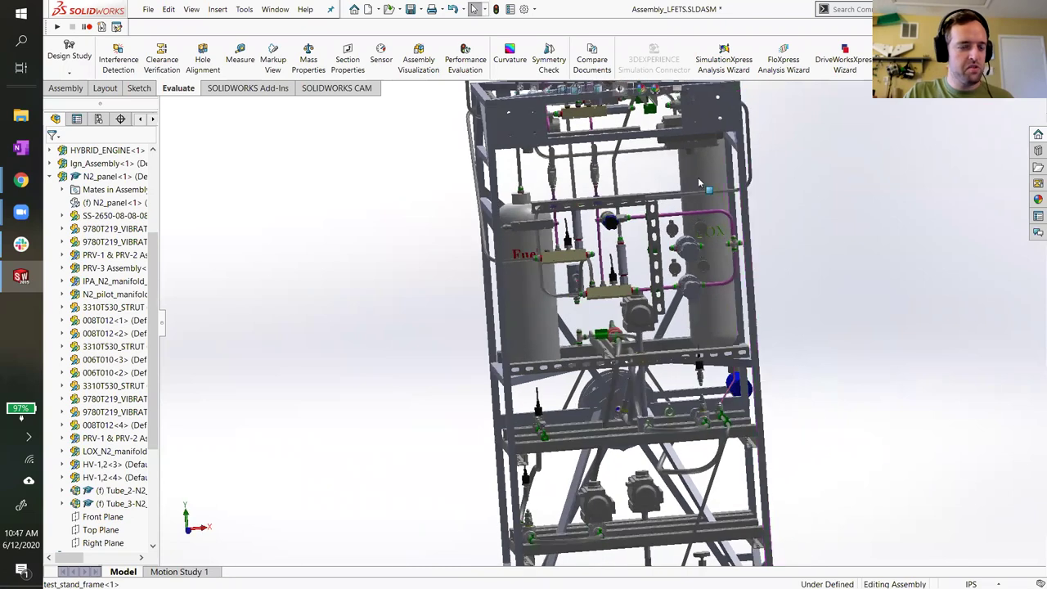
# - Dismiss the unsaved-document notice and examine the N2 panel's manifolds, regulators and tubing between the fuel and LOX tanks
pyautogui.scroll(-4, 714, 392)
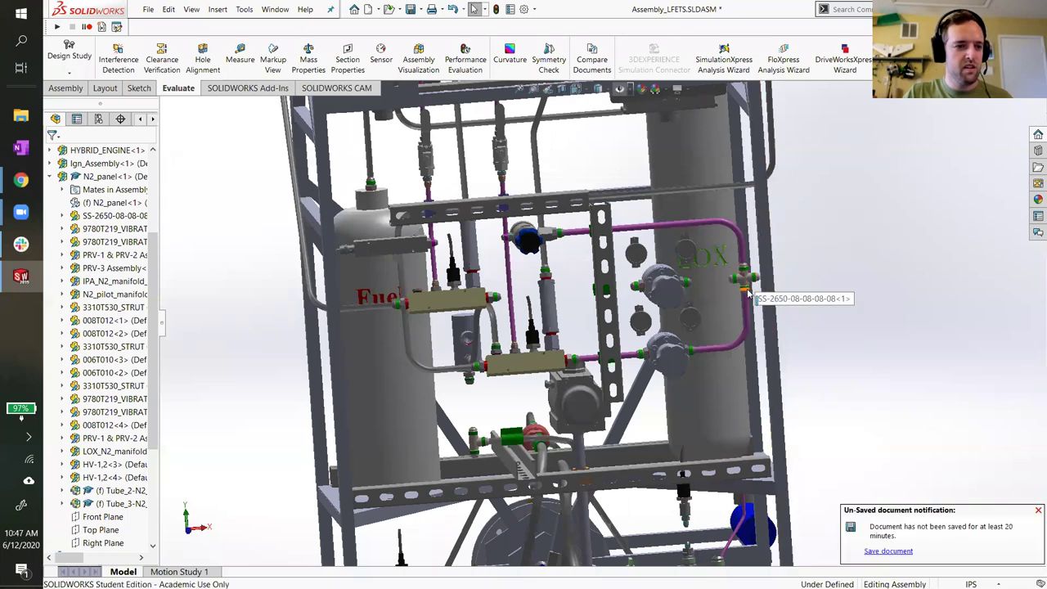
pyautogui.click(1037, 509)
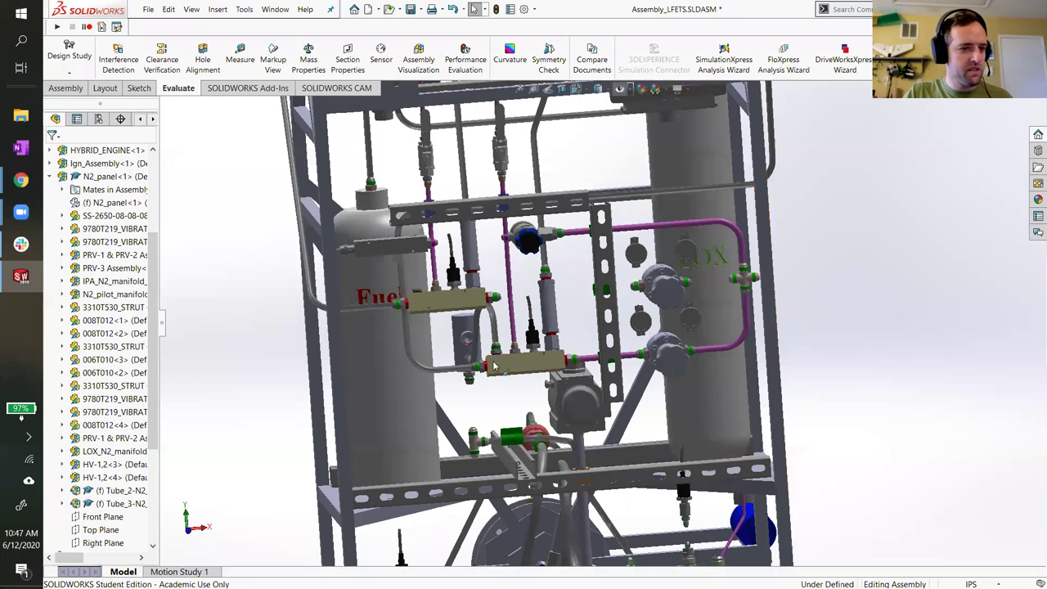
pyautogui.scroll(-3, 589, 344)
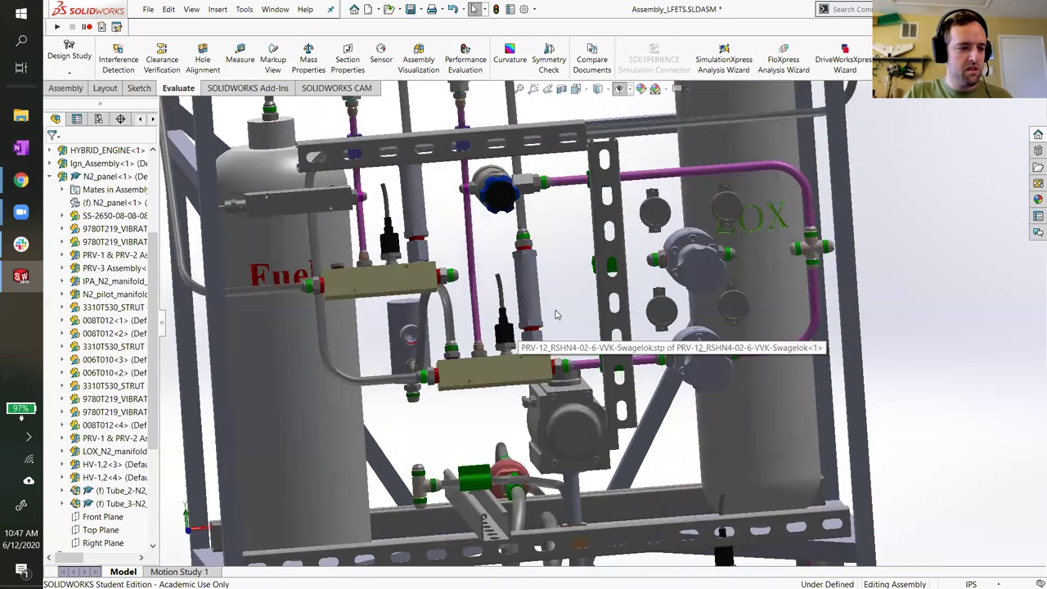
pyautogui.keyDown('ctrl'); pyautogui.moveTo(528, 295); pyautogui.dragTo(613, 318, button='middle'); pyautogui.keyUp('ctrl')
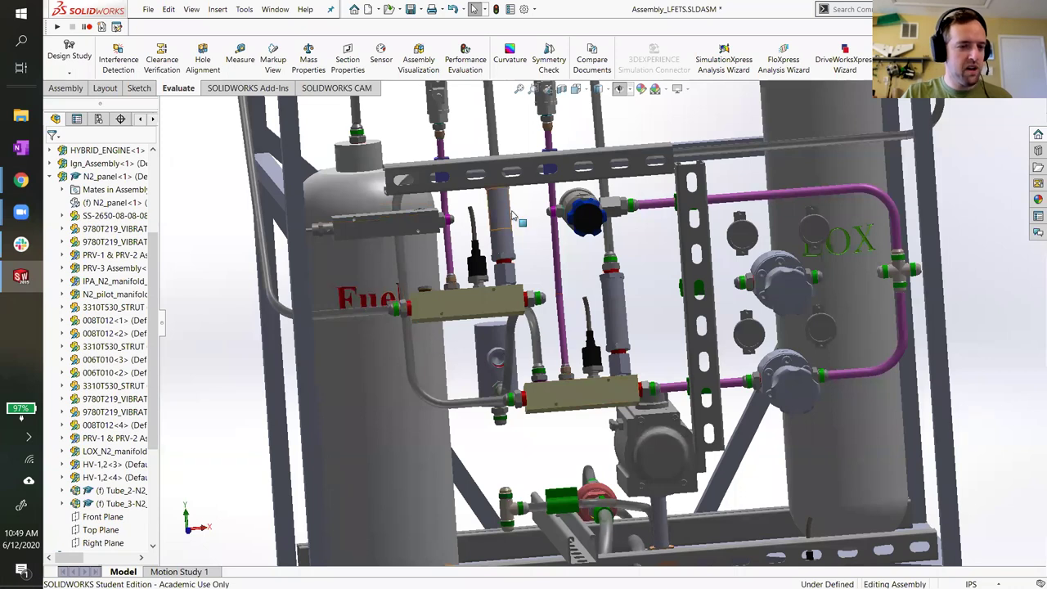
pyautogui.moveTo(573, 229); pyautogui.dragTo(588, 236, button='middle')
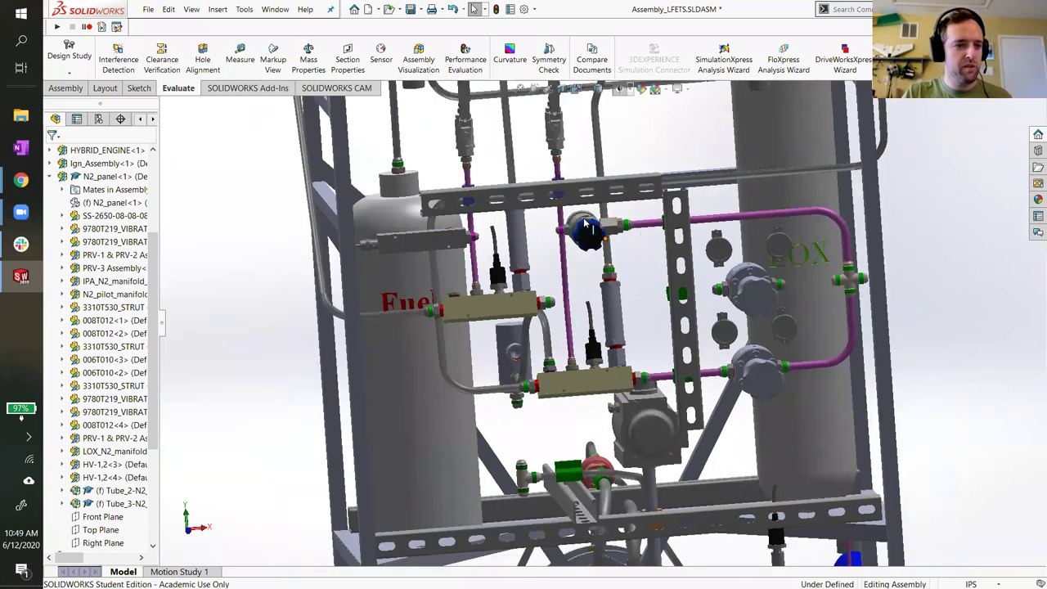
pyautogui.click(583, 235)
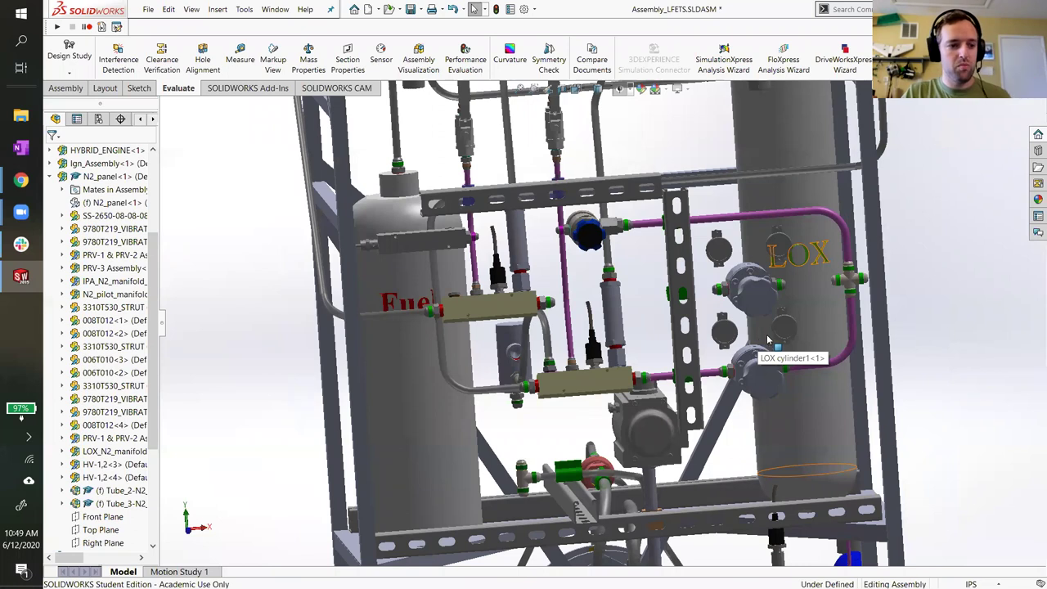
pyautogui.scroll(3, 766, 337)
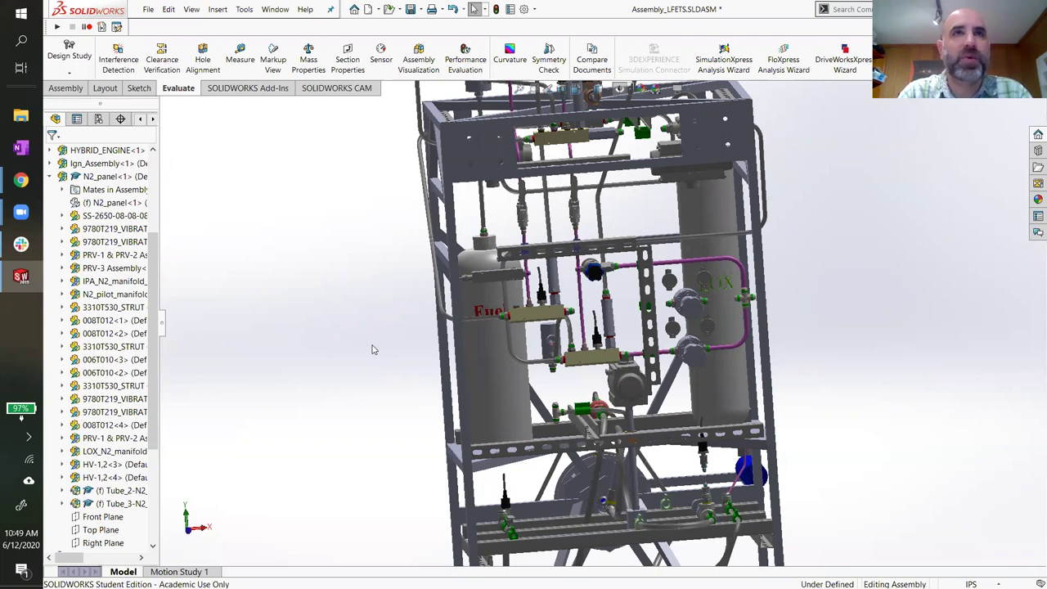
# - Examine the upper test stand from the rear and side, including both tanks and the actuated valves under the top frame
pyautogui.moveTo(417, 363); pyautogui.dragTo(703, 294, button='middle')
pyautogui.moveTo(757, 143); pyautogui.dragTo(743, 360, button='middle')
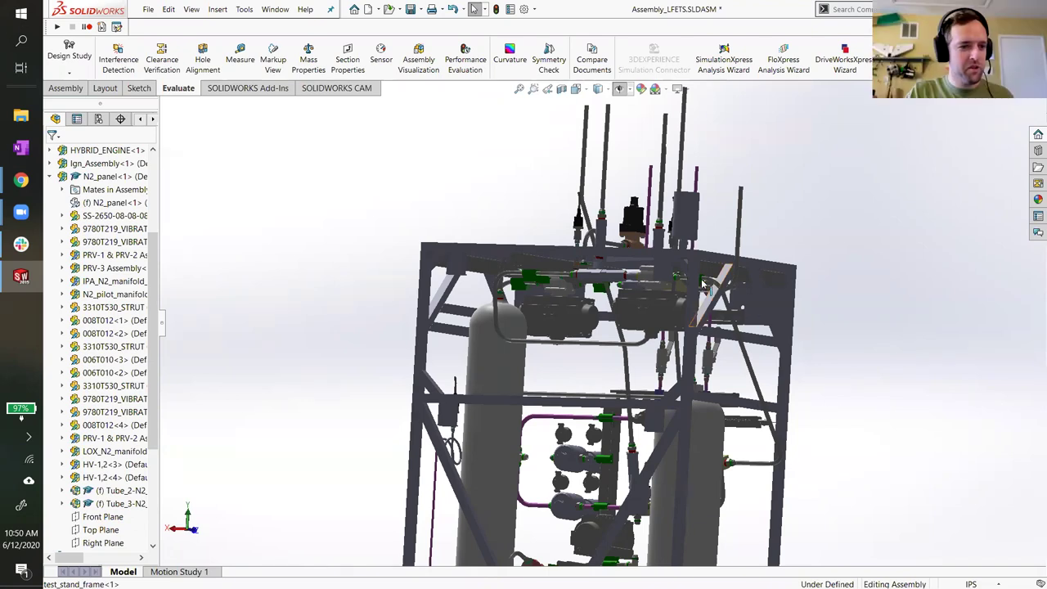
pyautogui.moveTo(702, 282); pyautogui.dragTo(620, 405, button='middle')
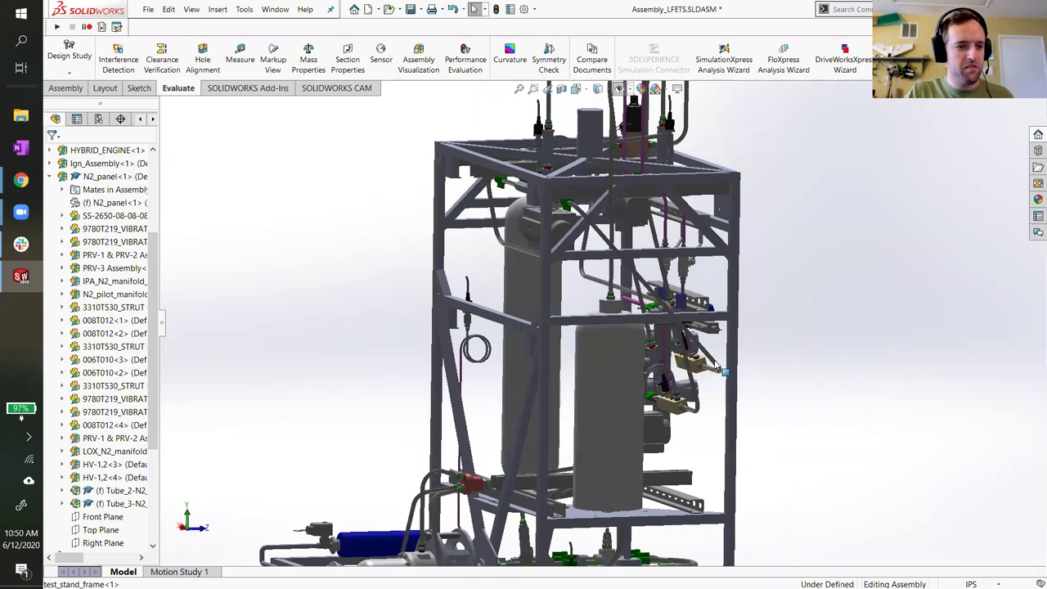
pyautogui.moveTo(622, 256); pyautogui.dragTo(610, 306, button='middle')
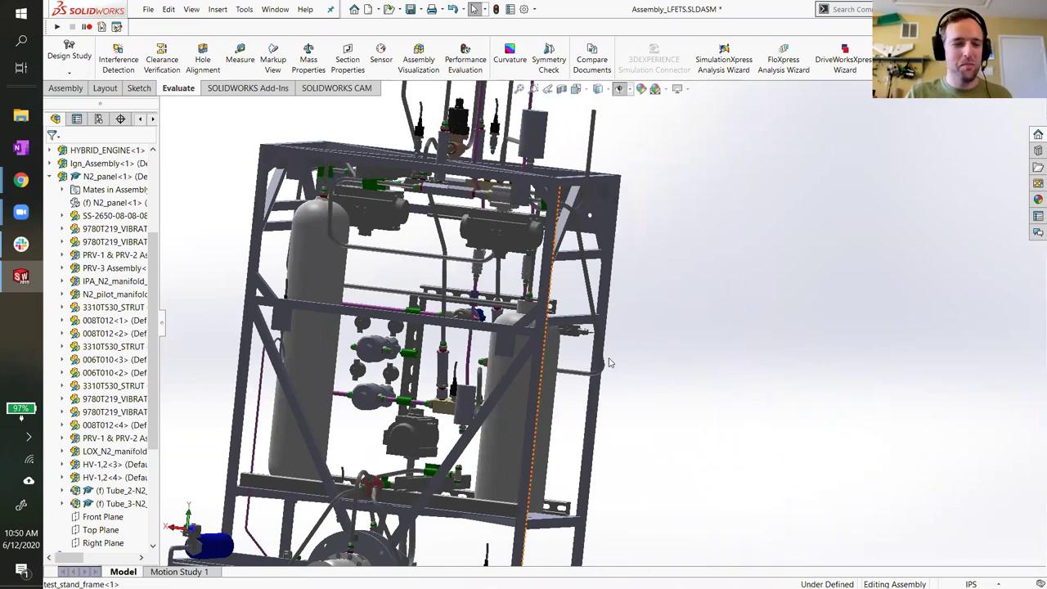
pyautogui.keyDown('ctrl'); pyautogui.moveTo(596, 463); pyautogui.dragTo(714, 473, button='middle'); pyautogui.keyUp('ctrl')
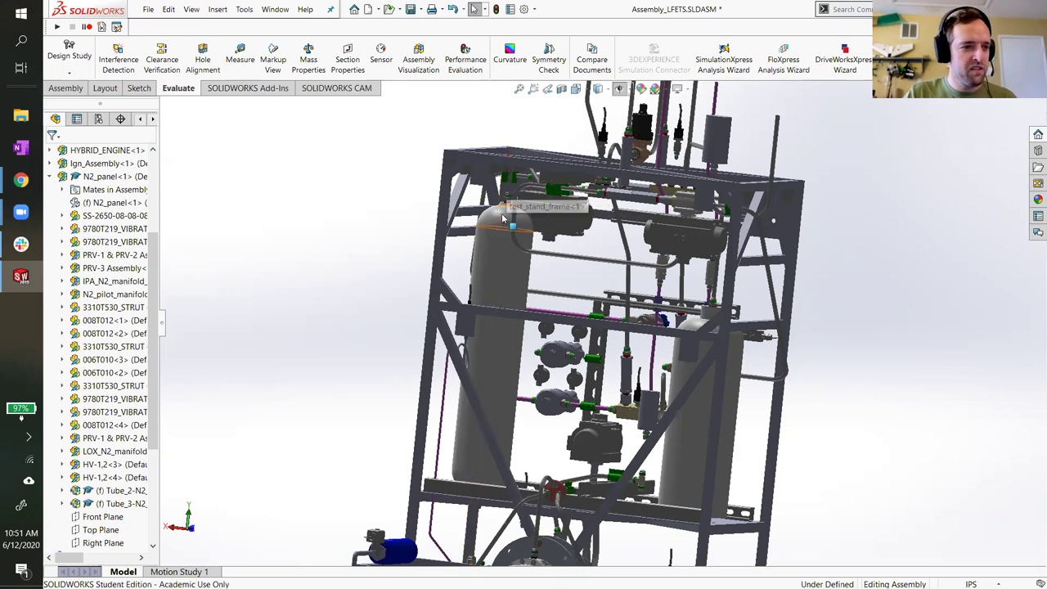
pyautogui.moveTo(501, 213); pyautogui.dragTo(527, 260, button='middle')
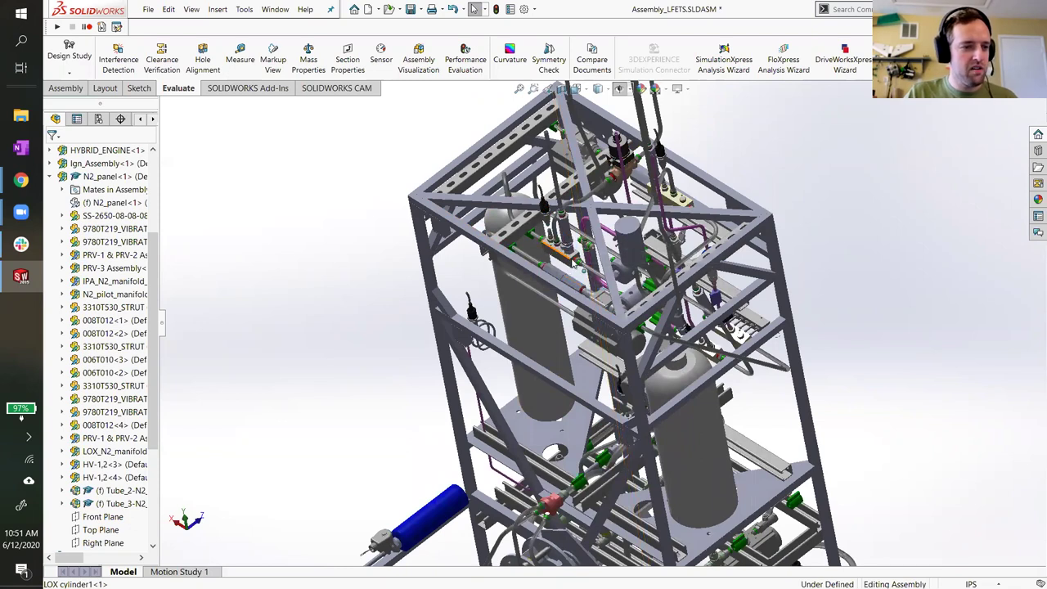
# - Inspect the manifold and tubing above the LOX cylinder, and follow the cylinder down to its supporting shelf
pyautogui.scroll(-4, 567, 239)
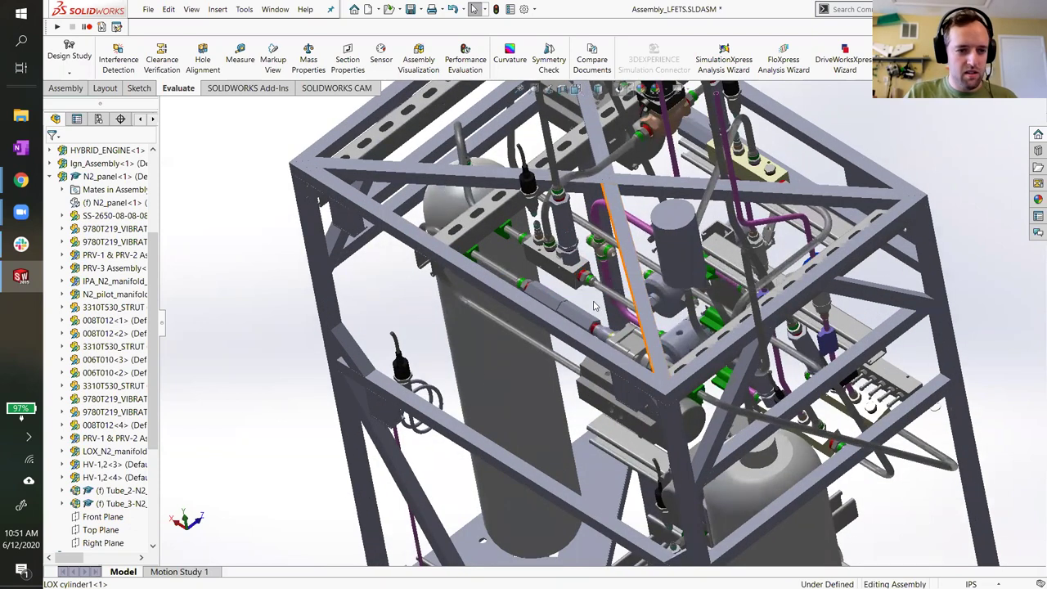
pyautogui.moveTo(583, 276); pyautogui.dragTo(639, 324, button='middle')
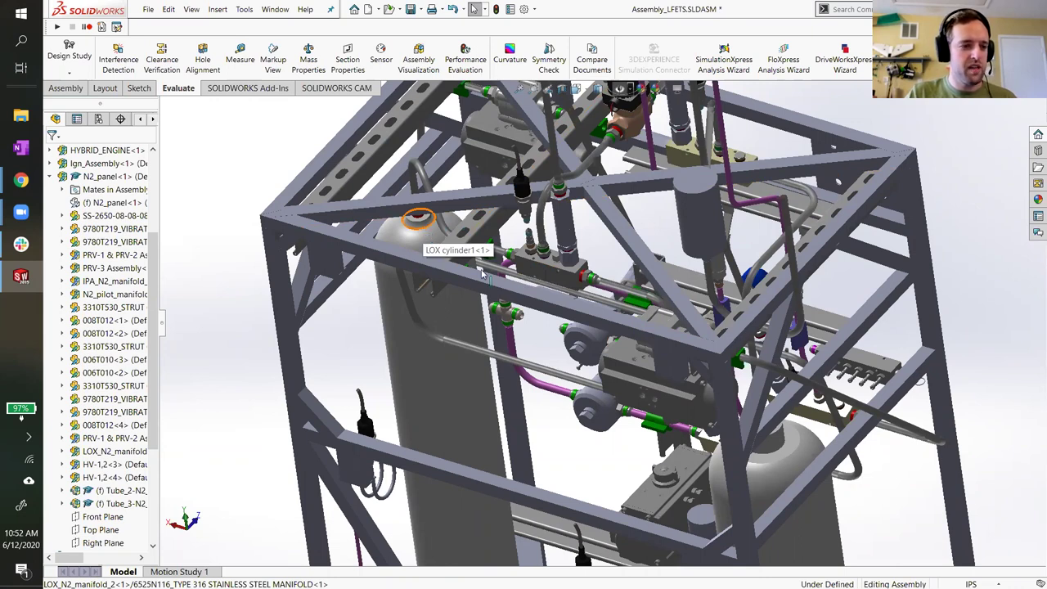
pyautogui.press('Left')
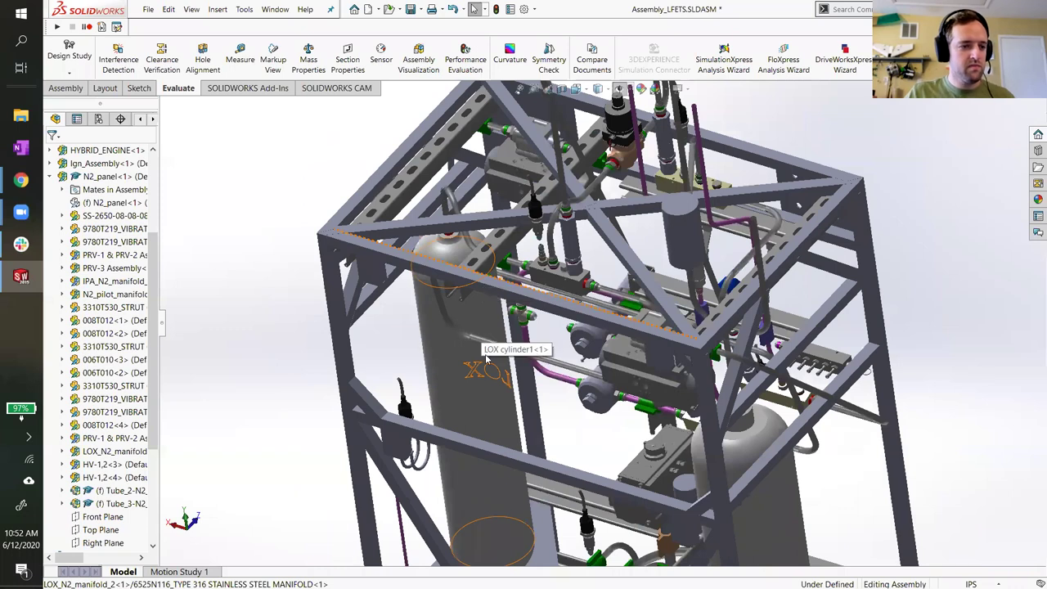
pyautogui.press('Left')
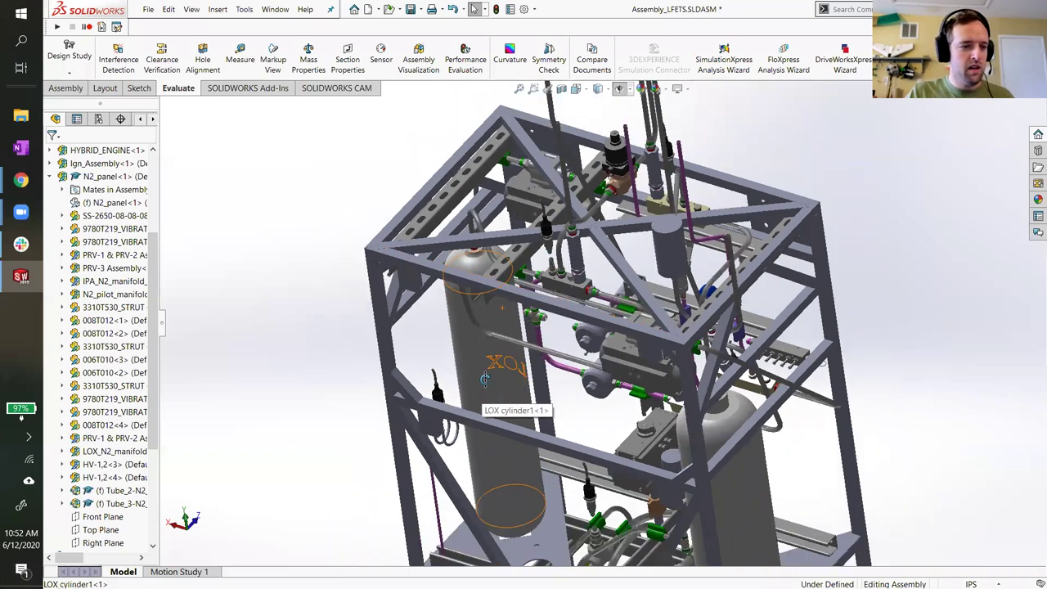
pyautogui.press('Up')
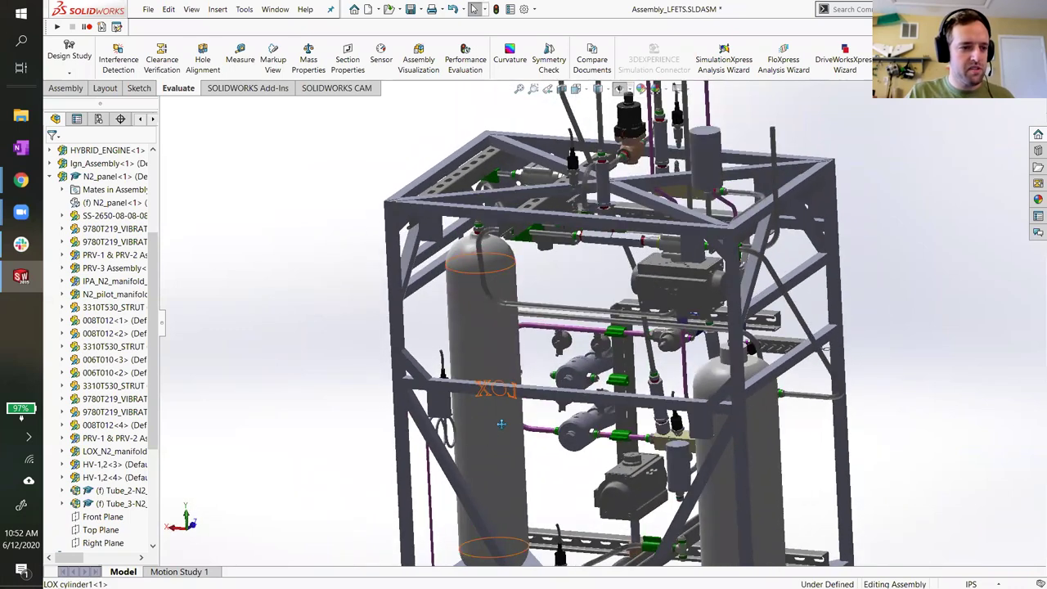
pyautogui.hotkey('ctrl', 'Up')
pyautogui.hotkey('ctrl', 'Right')
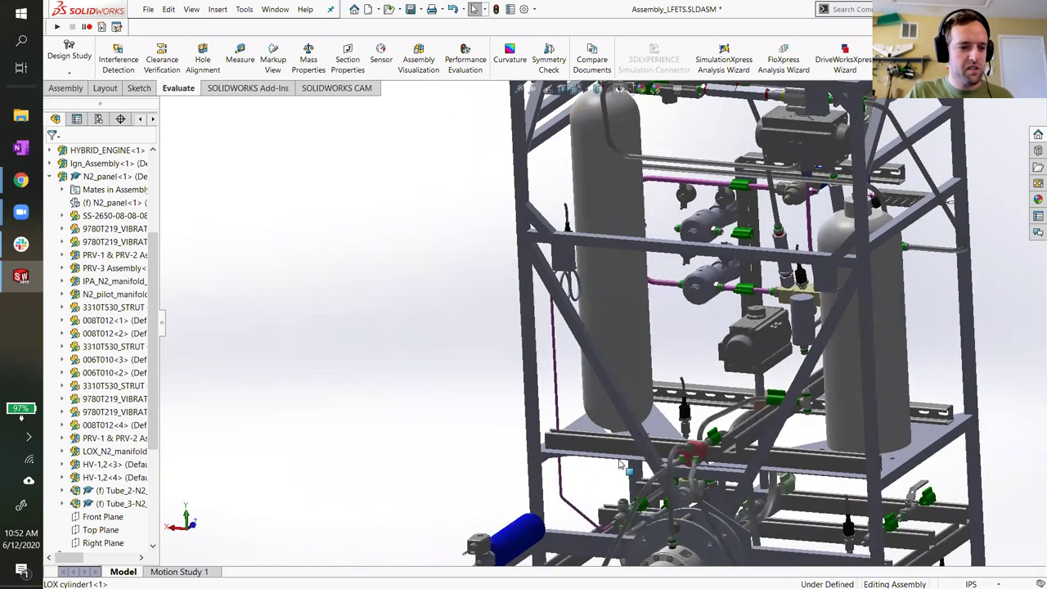
# - Show the assembly in the standard Left view and inspect the cross fitting and tubing below the LOX tank
pyautogui.keyDown('ctrl'); pyautogui.moveTo(621, 465); pyautogui.dragTo(671, 352, button='middle'); pyautogui.keyUp('ctrl')
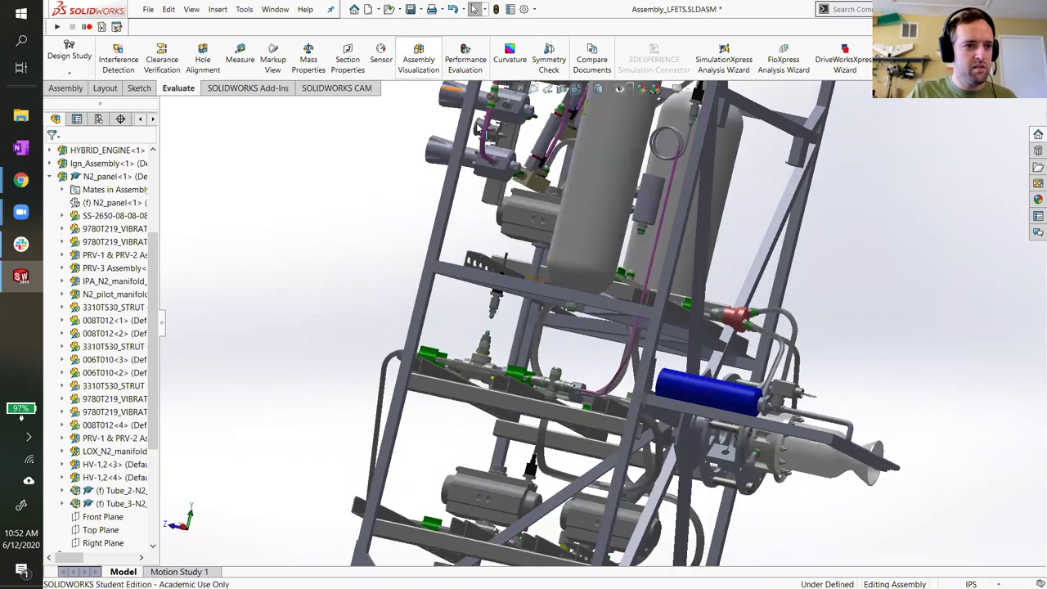
pyautogui.press('space')
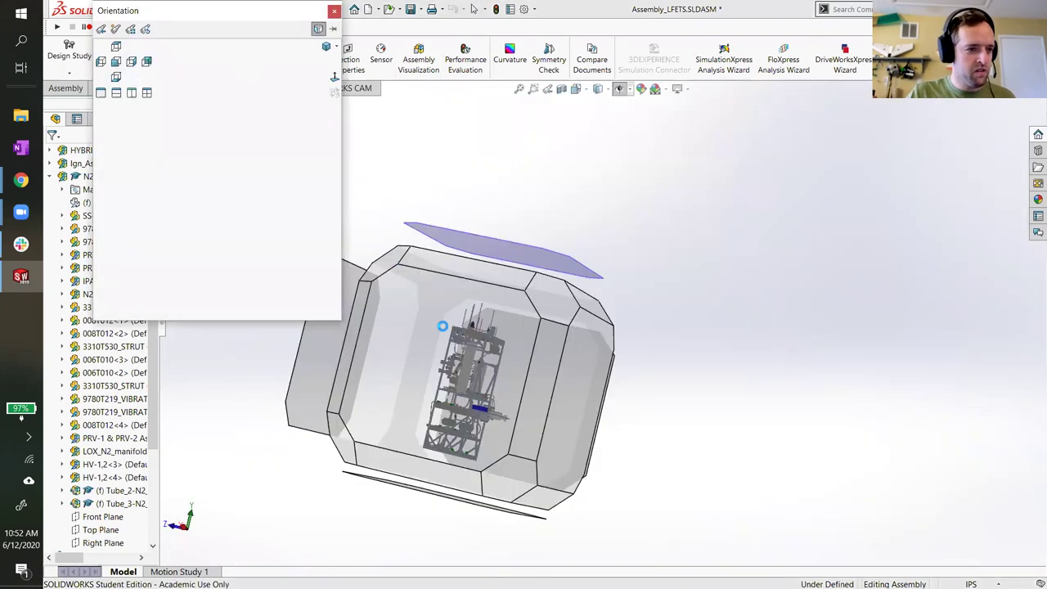
pyautogui.click(408, 399)
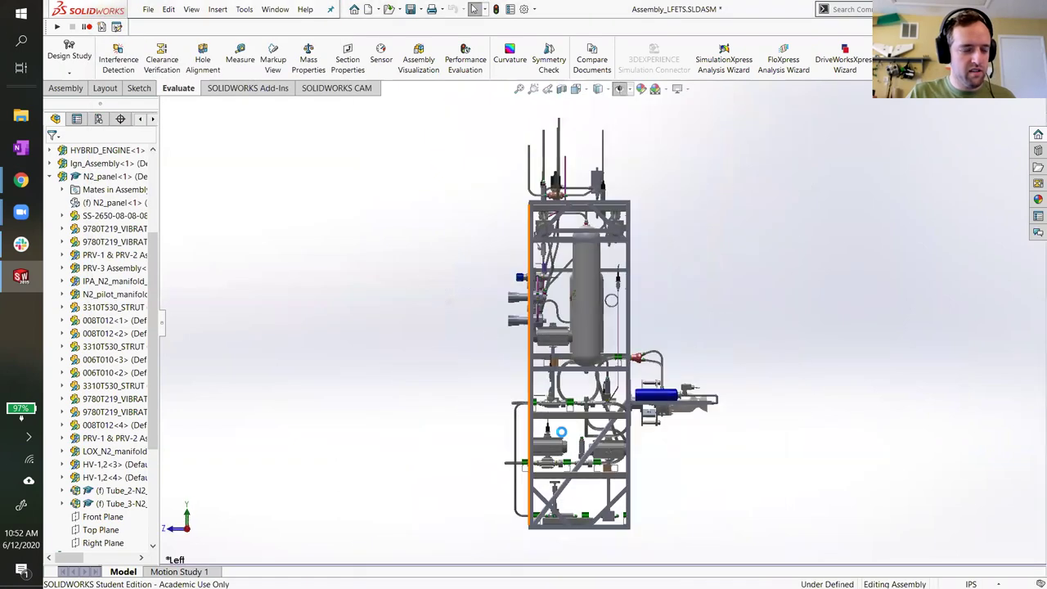
pyautogui.scroll(-4, 603, 432)
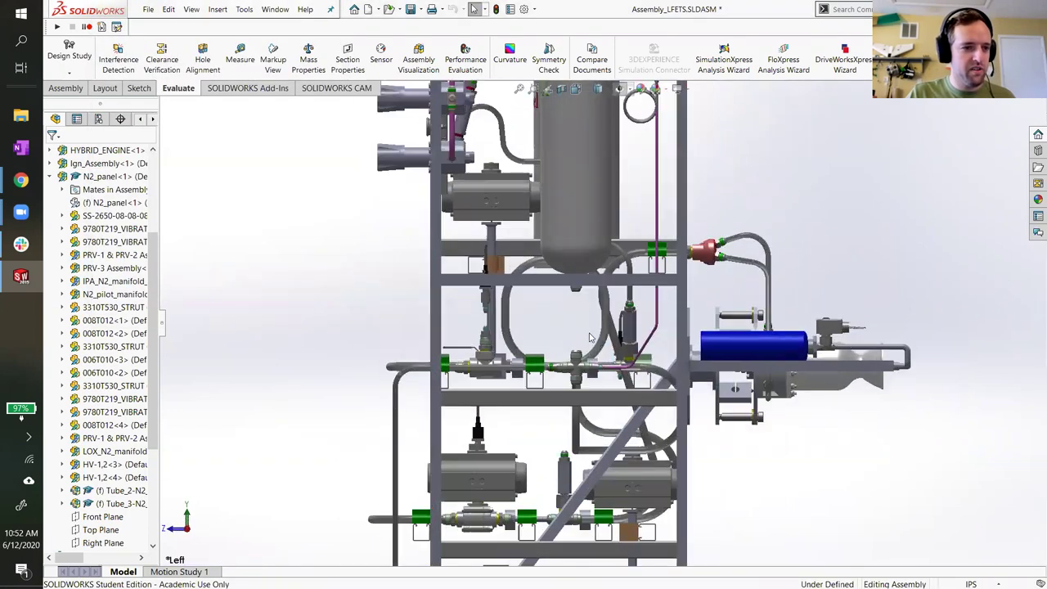
pyautogui.keyDown('ctrl'); pyautogui.moveTo(611, 385); pyautogui.dragTo(647, 305, button='middle'); pyautogui.keyUp('ctrl')
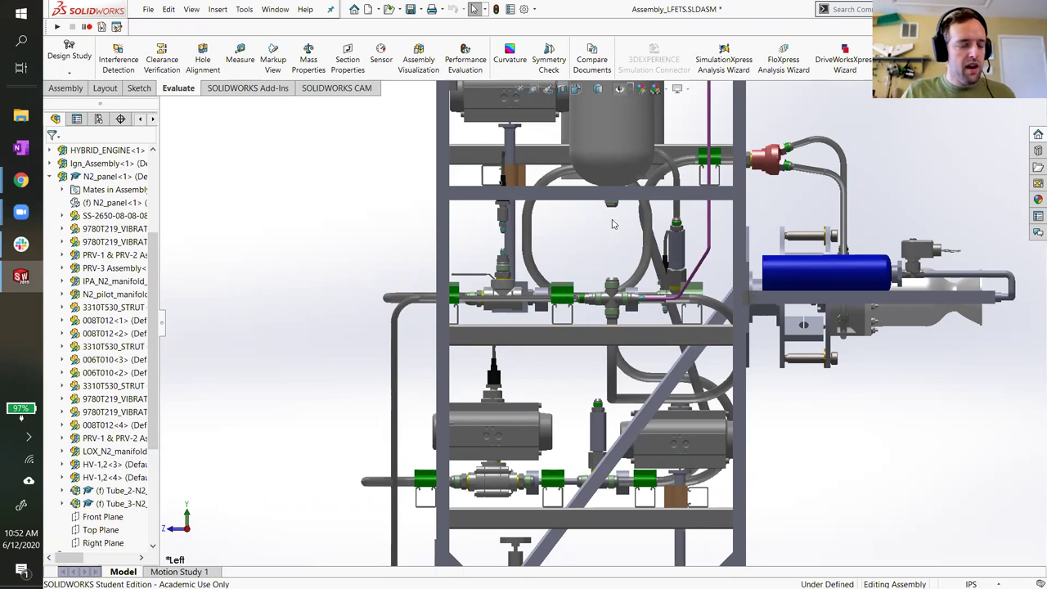
pyautogui.click(618, 301)
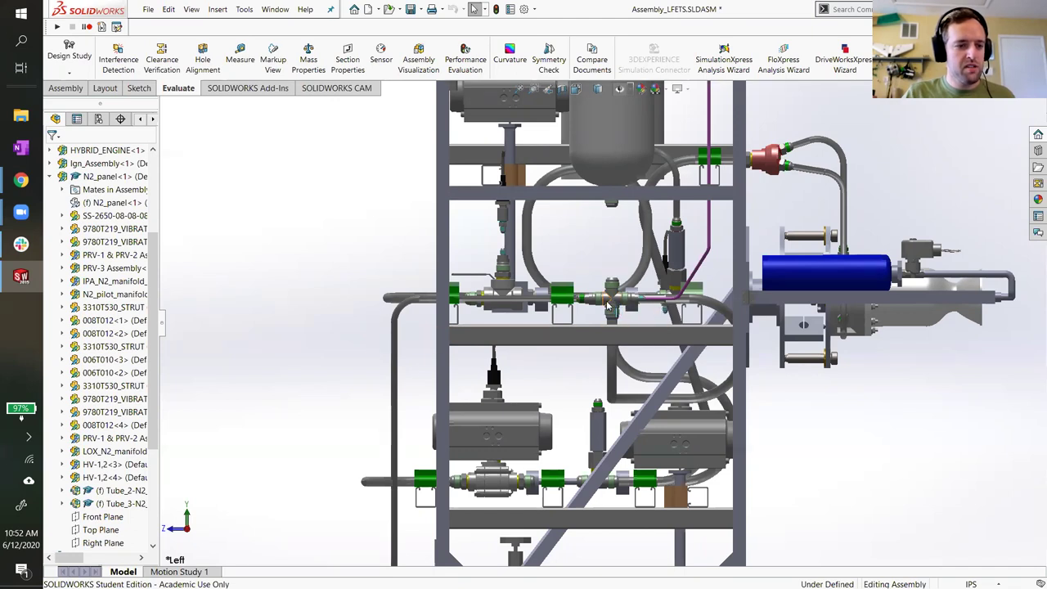
# - Examine the valves, fittings, sensors and tube runs on the strut shelf directly below the tanks
pyautogui.moveTo(609, 385); pyautogui.dragTo(624, 434, button='middle')
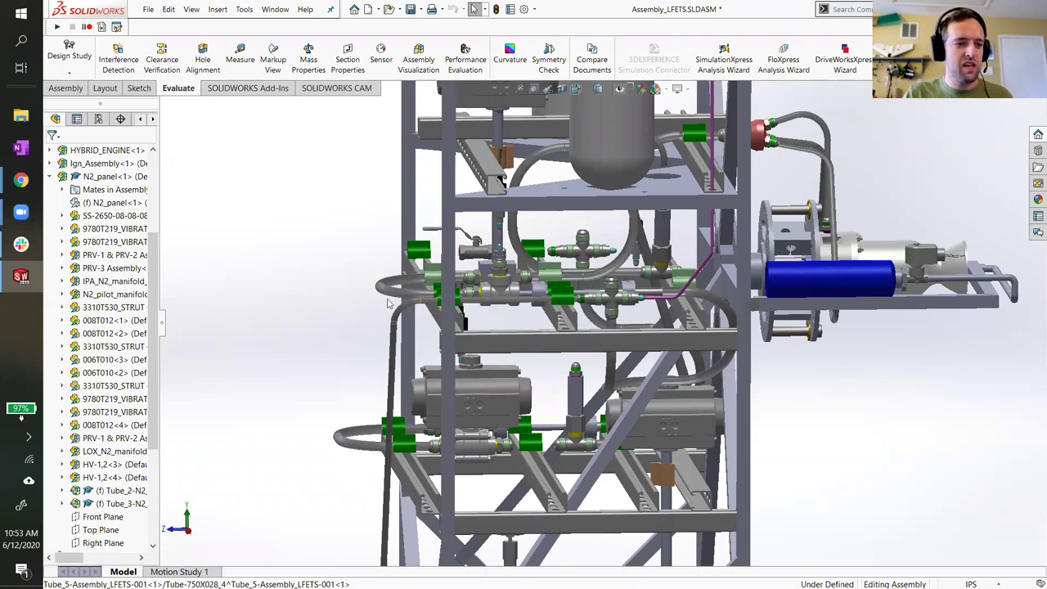
pyautogui.scroll(-2, 473, 295)
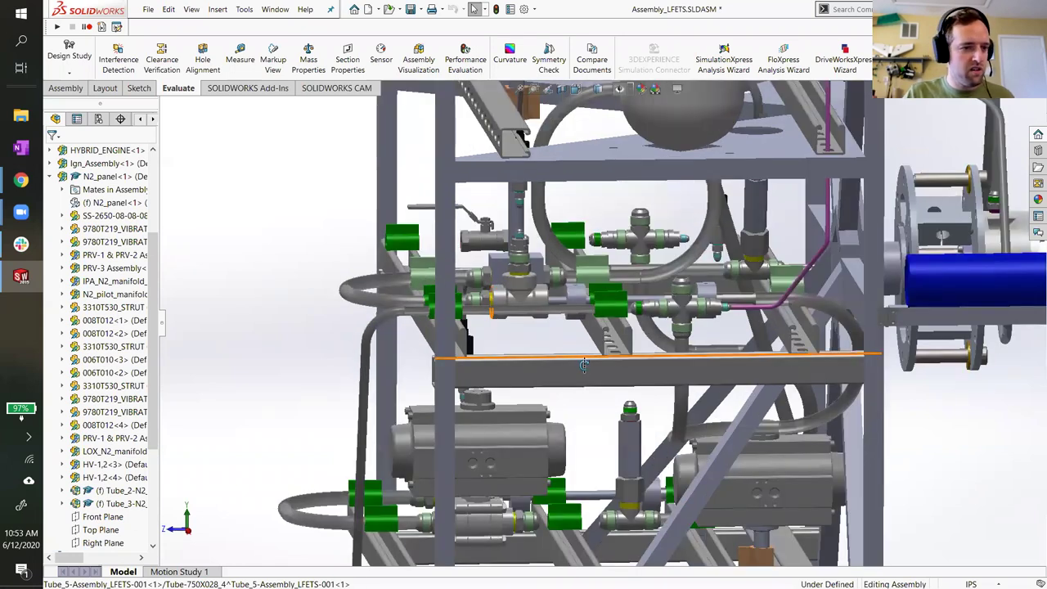
pyautogui.scroll(-2, 597, 364)
pyautogui.moveTo(598, 364); pyautogui.dragTo(688, 364, button='middle')
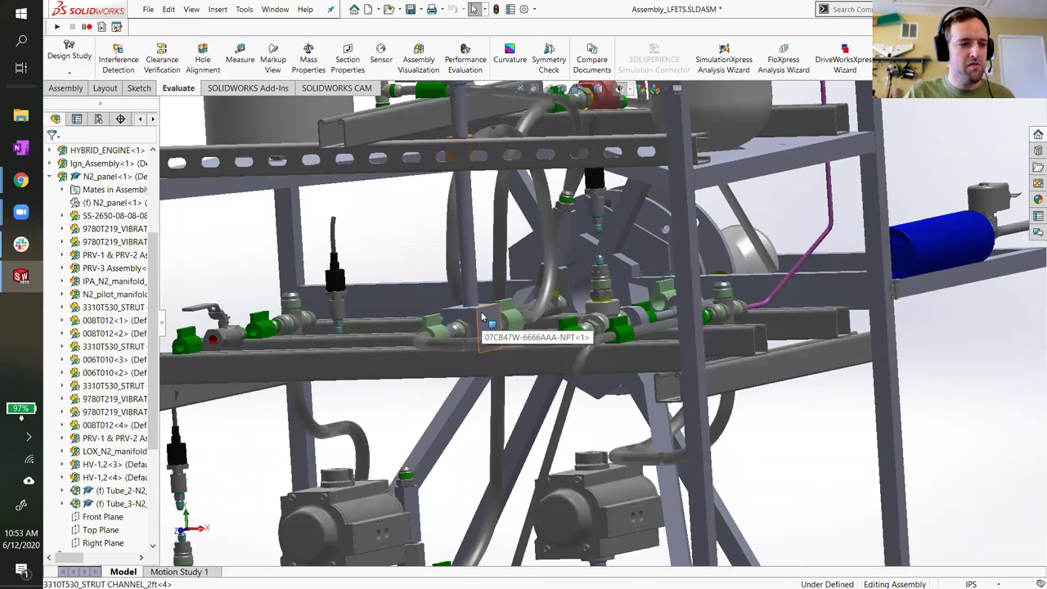
pyautogui.keyDown('ctrl'); pyautogui.moveTo(471, 231); pyautogui.dragTo(533, 301, button='middle'); pyautogui.keyUp('ctrl')
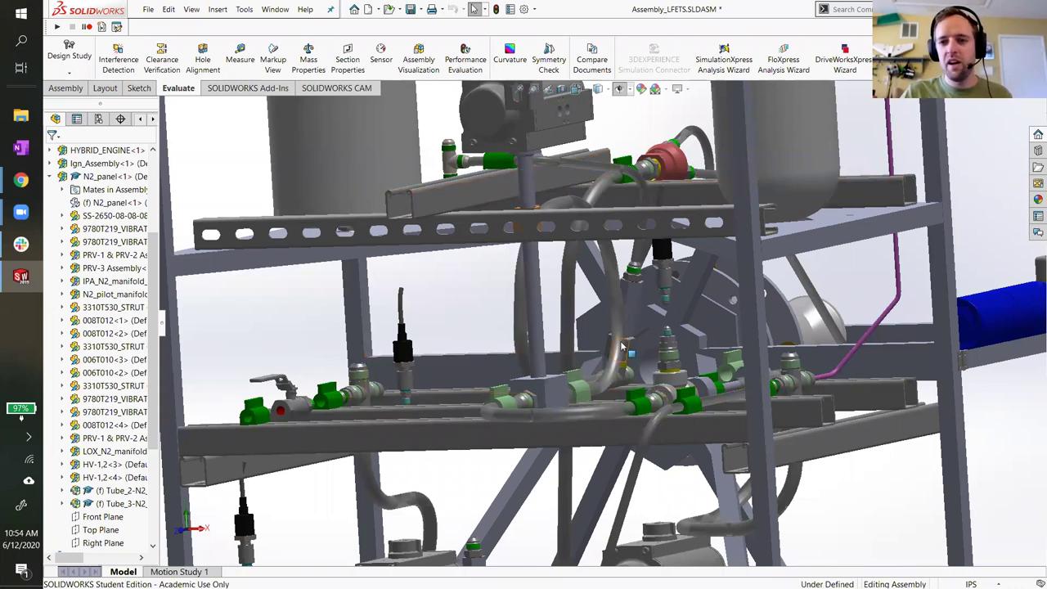
pyautogui.scroll(-2, 657, 309)
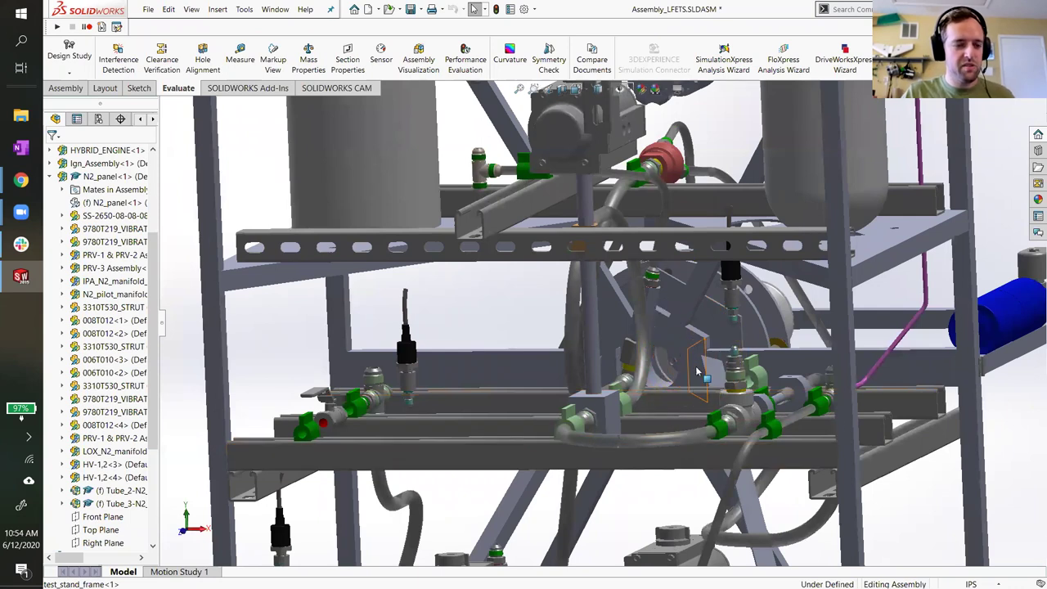
pyautogui.keyDown('ctrl'); pyautogui.moveTo(693, 481); pyautogui.dragTo(684, 442, button='middle'); pyautogui.keyUp('ctrl')
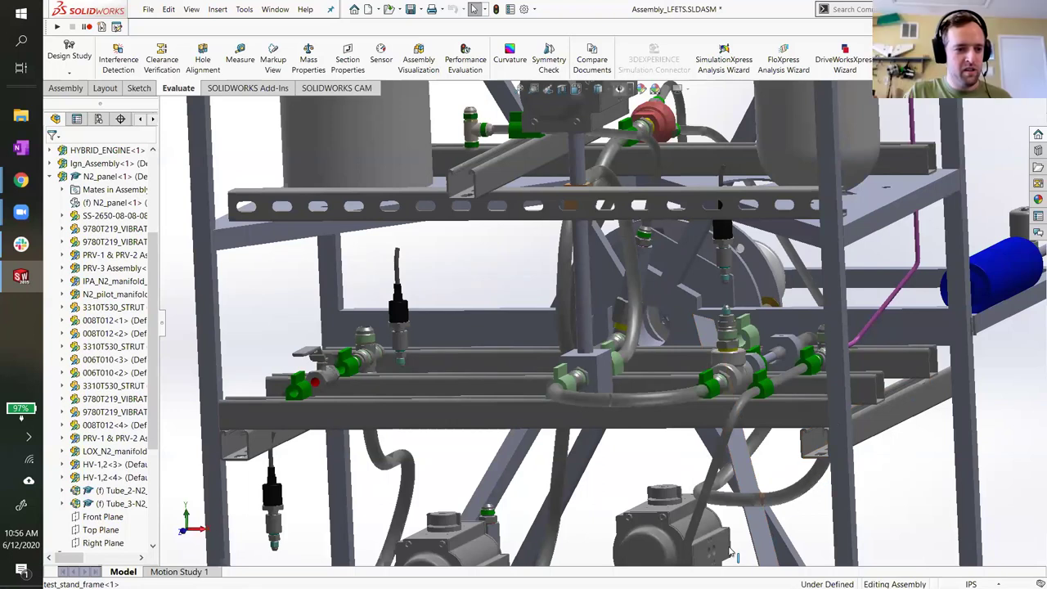
# - Examine the actuated valves and tubing on the lower strut shelves and at the base of the test stand
pyautogui.scroll(3, 589, 351)
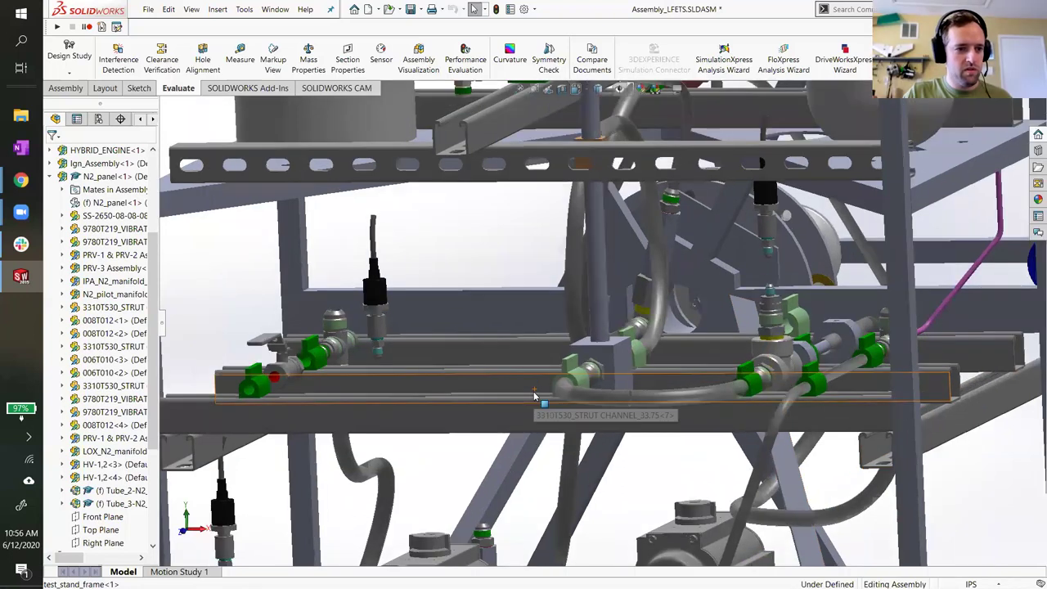
pyautogui.hotkey('ctrl', '1')
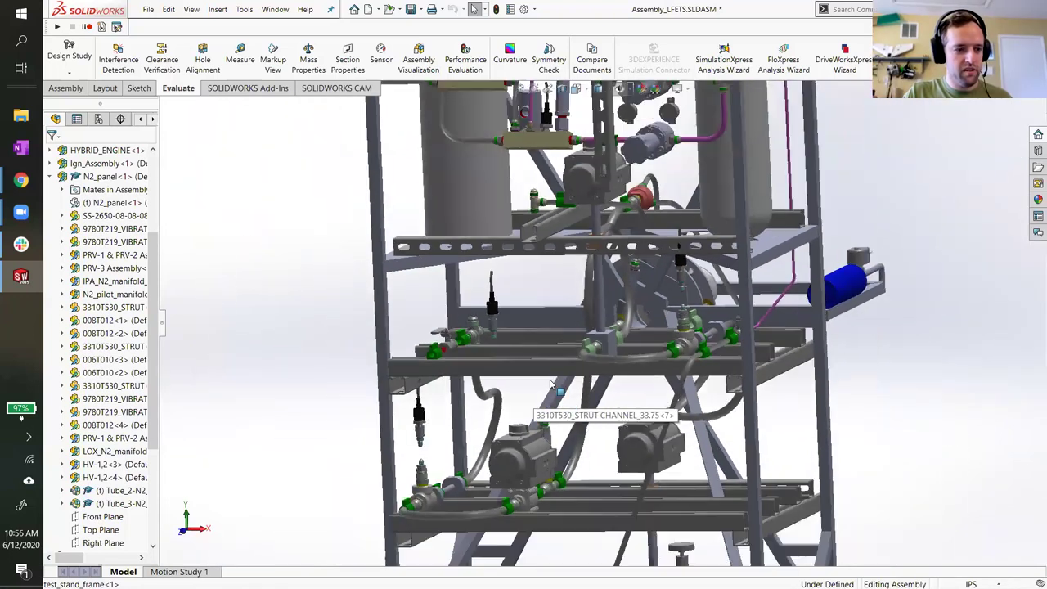
pyautogui.click(585, 233)
pyautogui.moveTo(585, 233); pyautogui.dragTo(555, 228, button='middle')
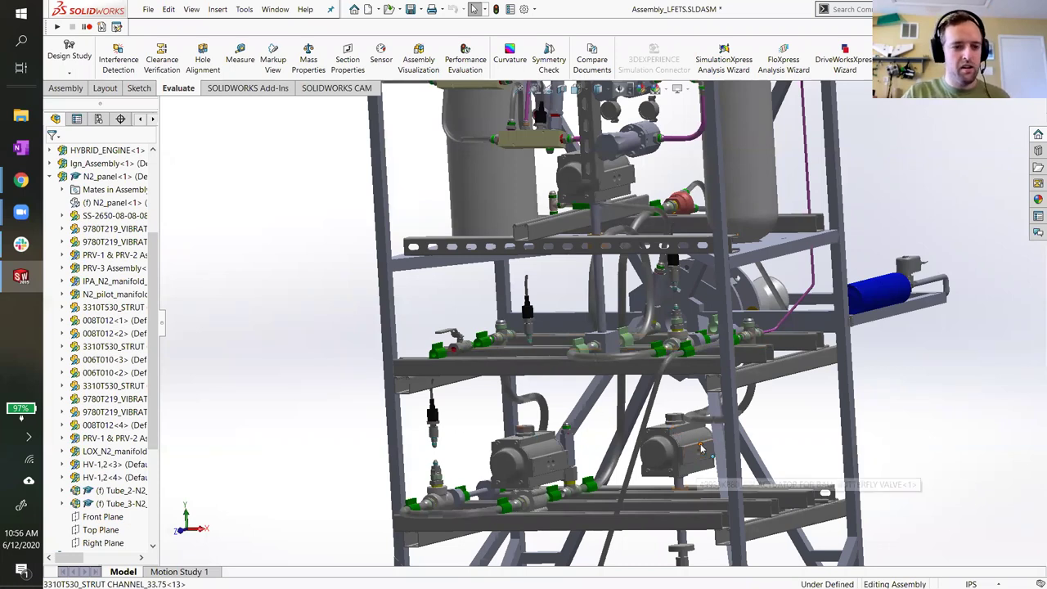
pyautogui.keyDown('ctrl'); pyautogui.moveTo(740, 481); pyautogui.dragTo(706, 314, button='middle'); pyautogui.keyUp('ctrl')
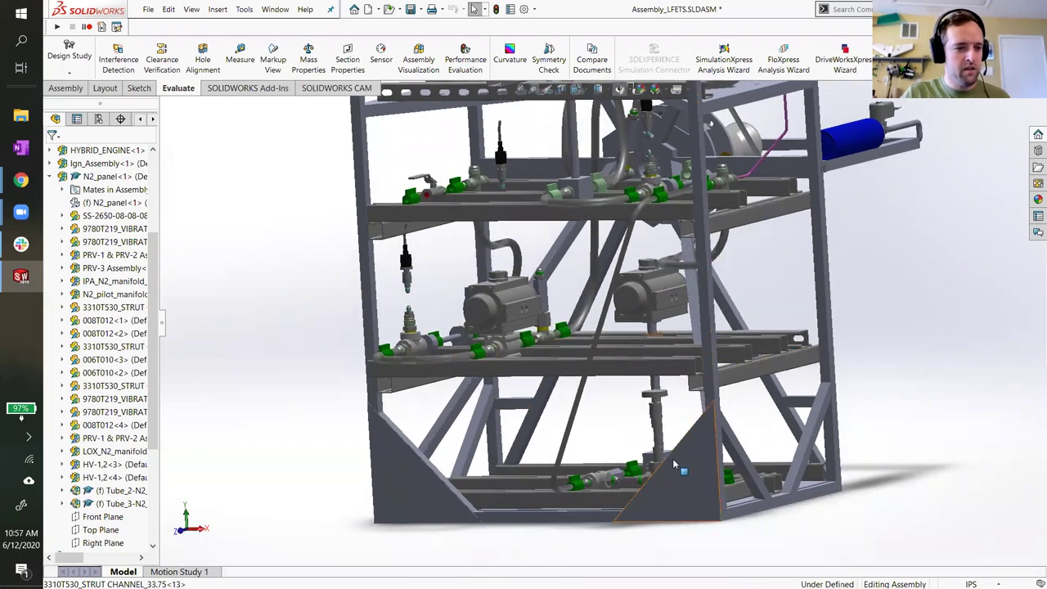
pyautogui.moveTo(734, 505)
pyautogui.mouseDown(button='middle')
pyautogui.moveTo(713, 543)
pyautogui.moveTo(739, 531)
pyautogui.moveTo(731, 523)
pyautogui.mouseUp(button='middle')
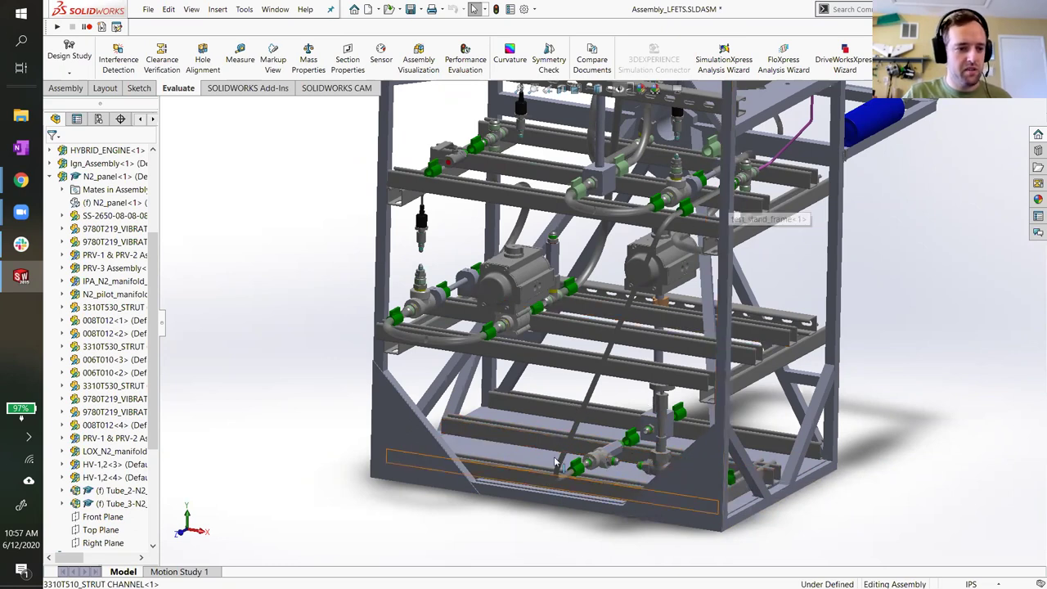
# - Examine the lower shelves and base, show the assembly in the standard Left view, and inspect the valves and tubing on that side
pyautogui.moveTo(726, 194); pyautogui.dragTo(788, 212, button='middle')
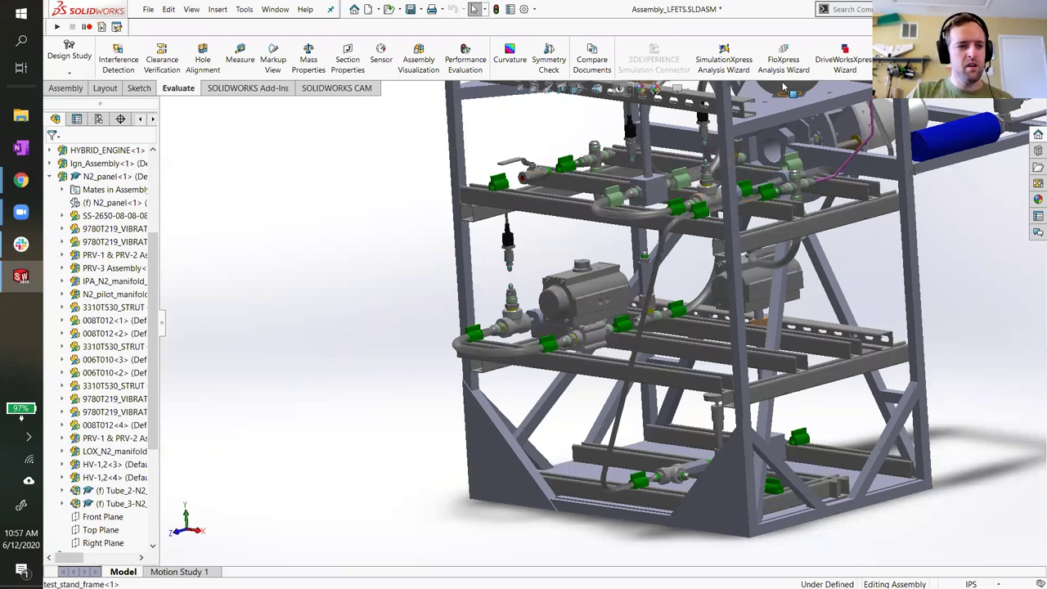
pyautogui.moveTo(664, 394); pyautogui.dragTo(573, 213, button='middle')
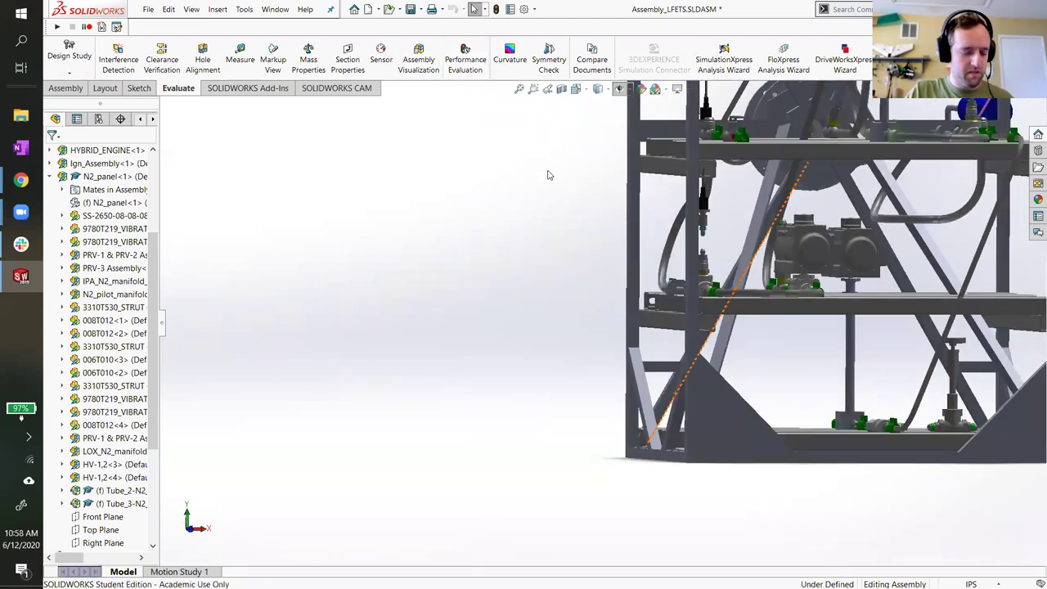
pyautogui.press('space')
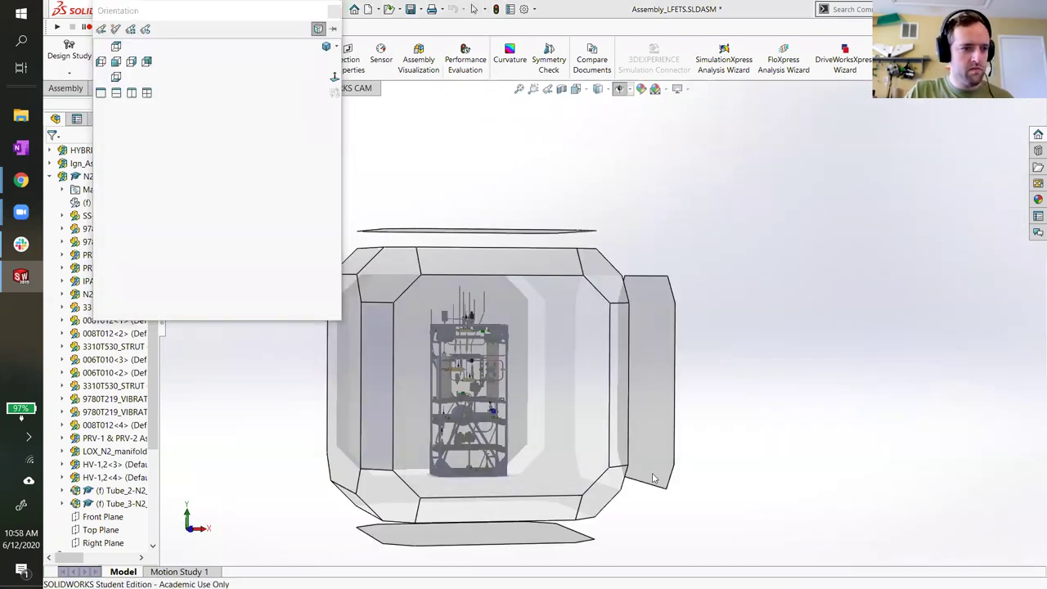
pyautogui.click(654, 479)
pyautogui.scroll(-3, 590, 431)
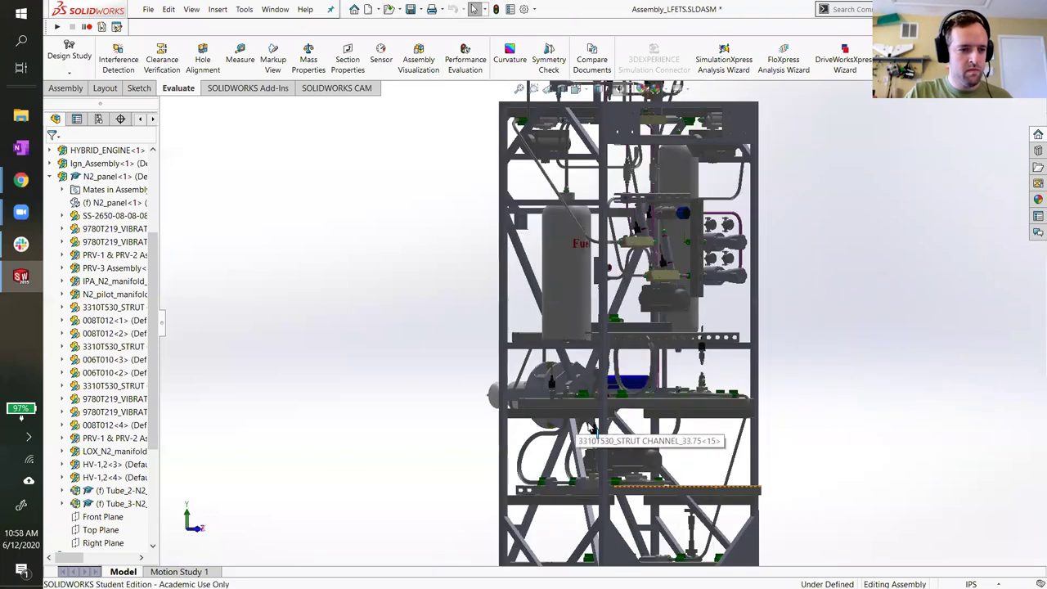
pyautogui.scroll(-3, 591, 432)
pyautogui.keyDown('ctrl'); pyautogui.moveTo(603, 432); pyautogui.dragTo(546, 199, button='middle'); pyautogui.keyUp('ctrl')
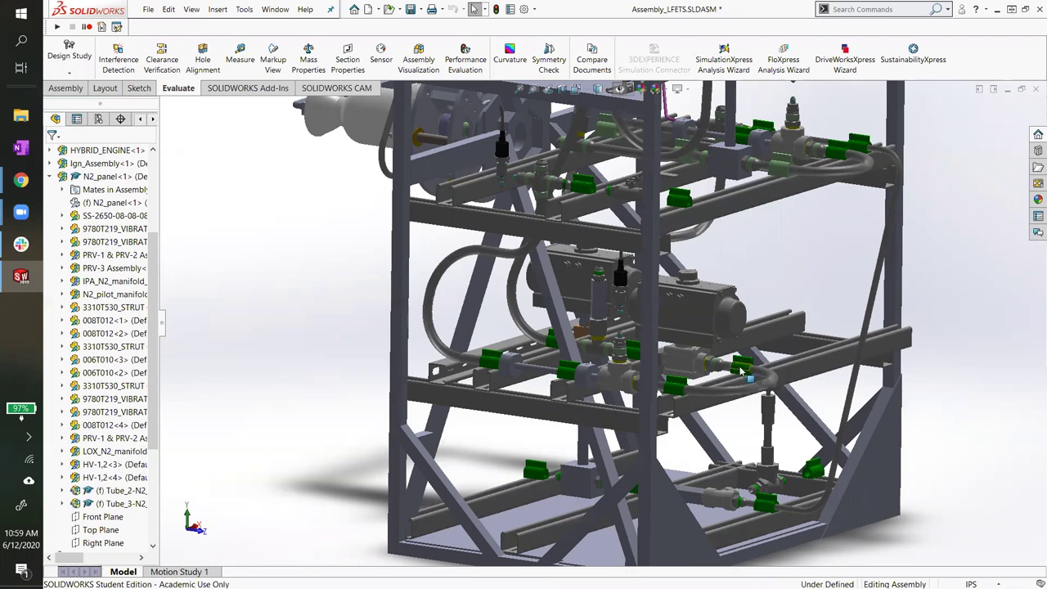
# - Show the whole test stand and examine the two cream-coloured manifolds with their valves and sensors beside the fuel tank
pyautogui.scroll(1, 742, 372)
pyautogui.moveTo(742, 372); pyautogui.dragTo(659, 327, button='middle')
pyautogui.scroll(3, 690, 338)
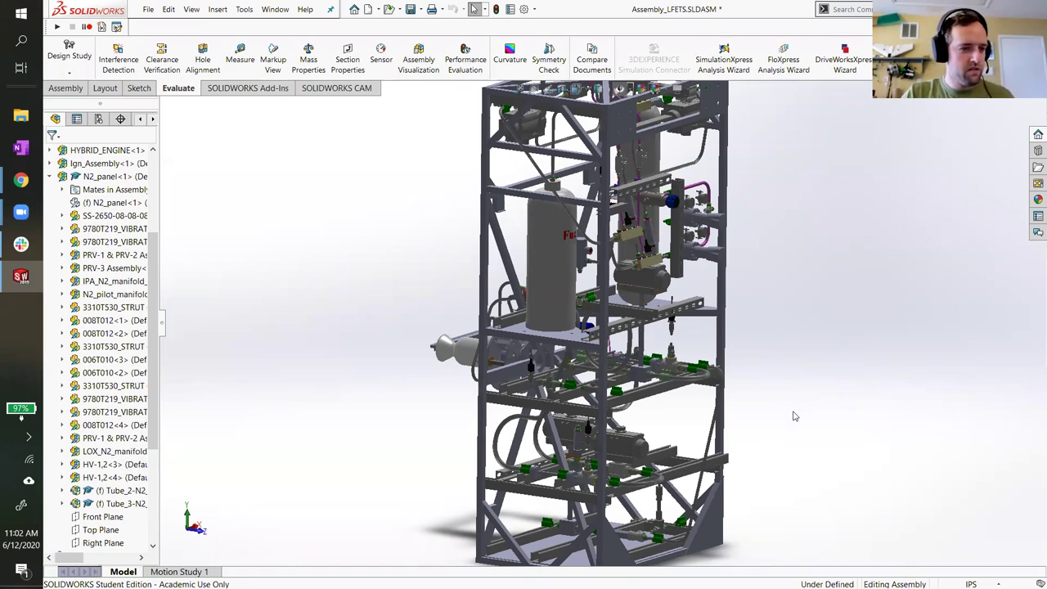
pyautogui.press('f')
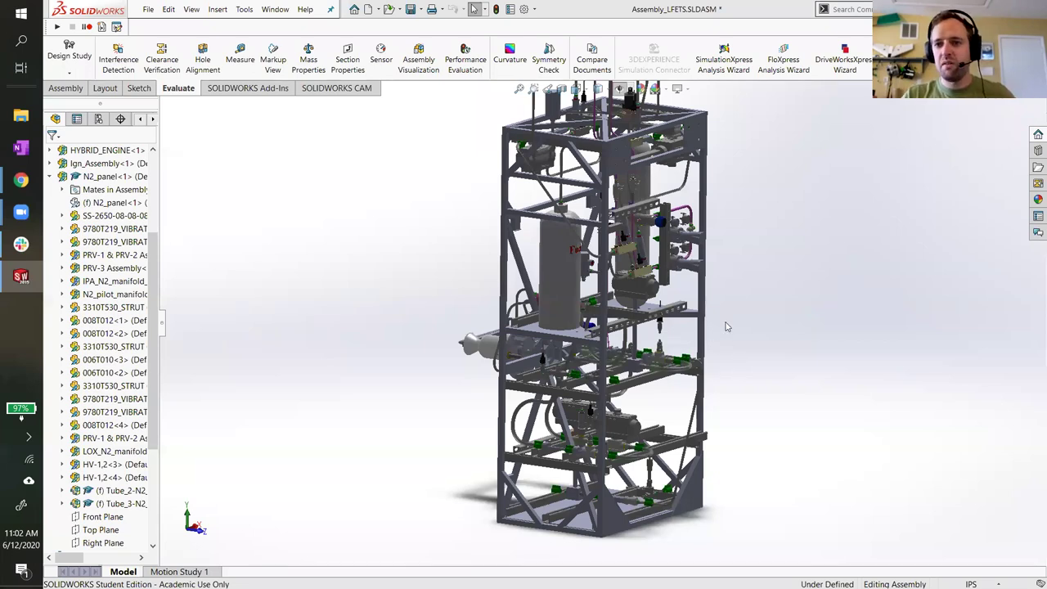
pyautogui.scroll(-5, 634, 262)
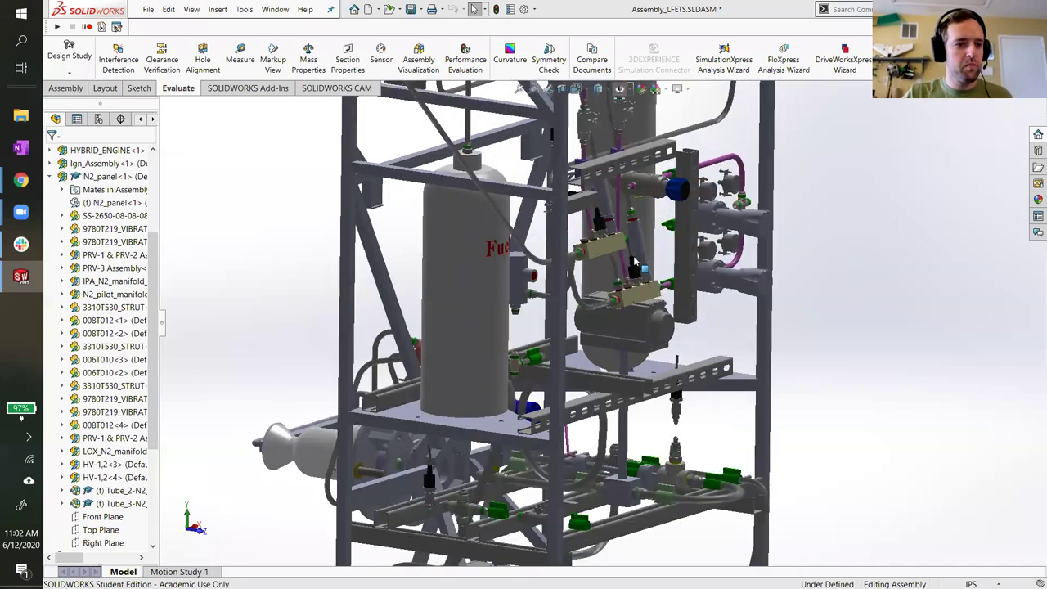
pyautogui.scroll(-6, 633, 261)
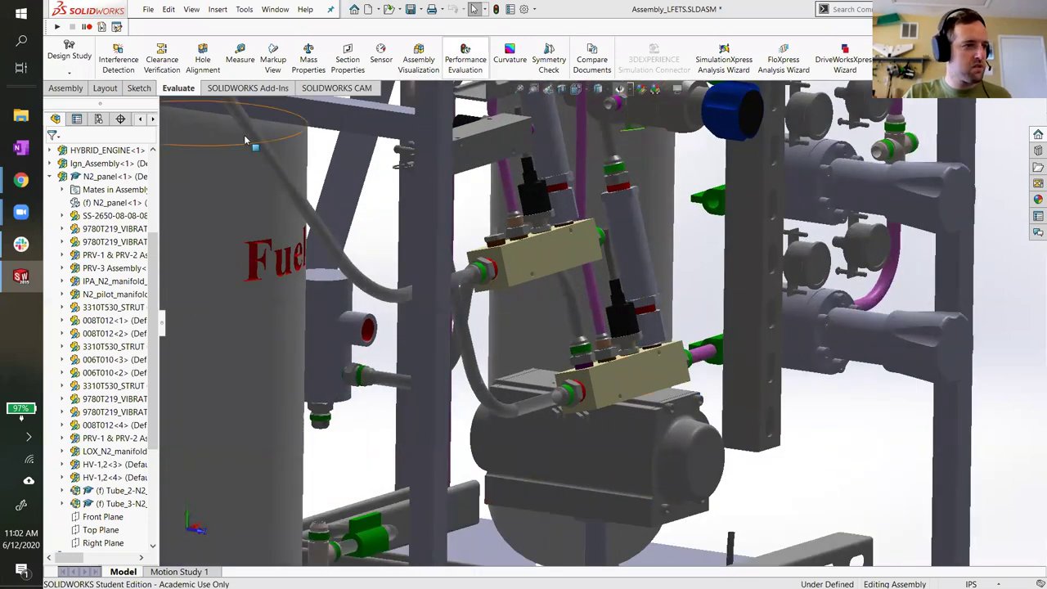
# - Switch to Chrome and compare the Piping & Instrumentation Diagram PDF with the manifolds in the SOLIDWORKS assembly
pyautogui.moveTo(21, 180)
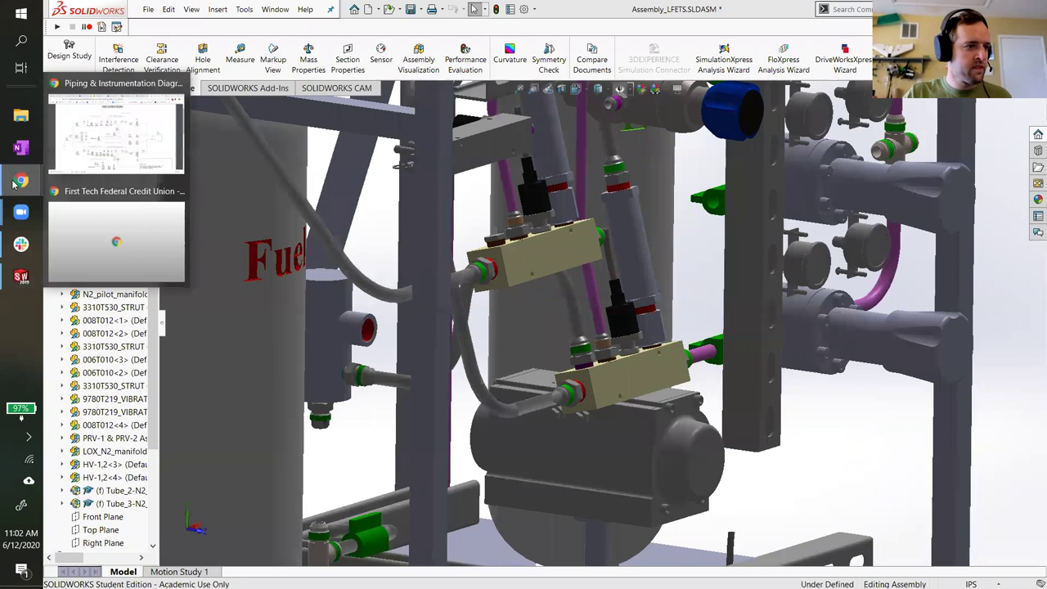
pyautogui.click(81, 139)
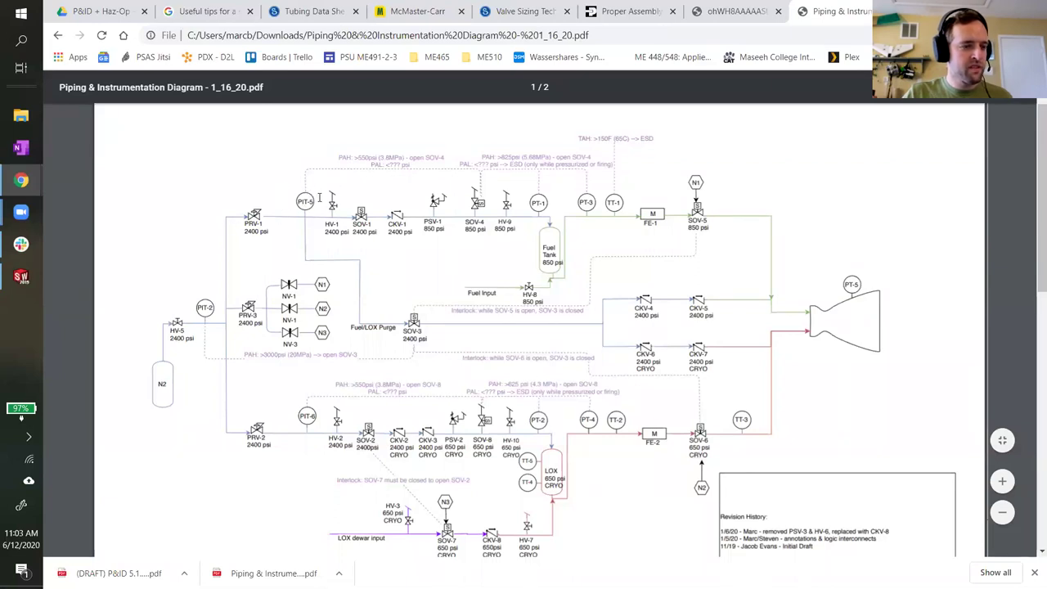
pyautogui.hotkey('alt', 'Tab')
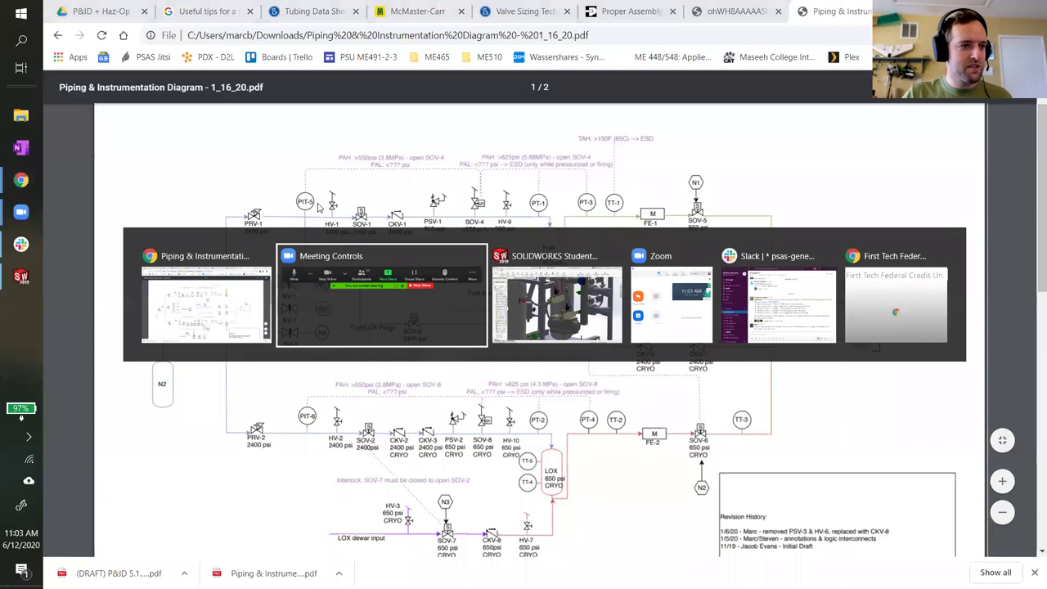
pyautogui.hotkey('alt', 'Tab')
pyautogui.press('Tab')
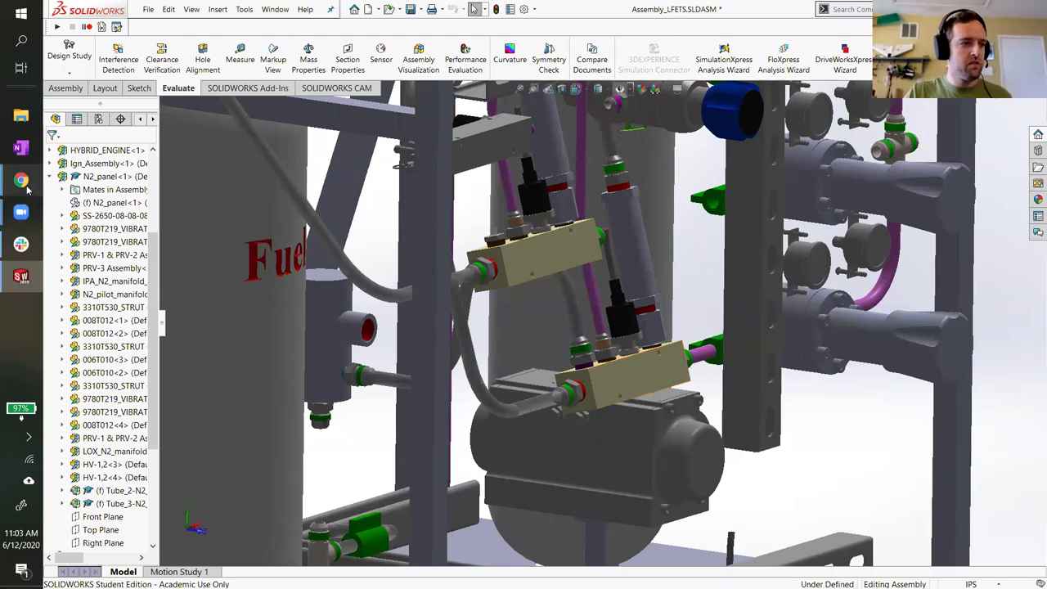
pyautogui.moveTo(21, 179)
pyautogui.click(114, 115)
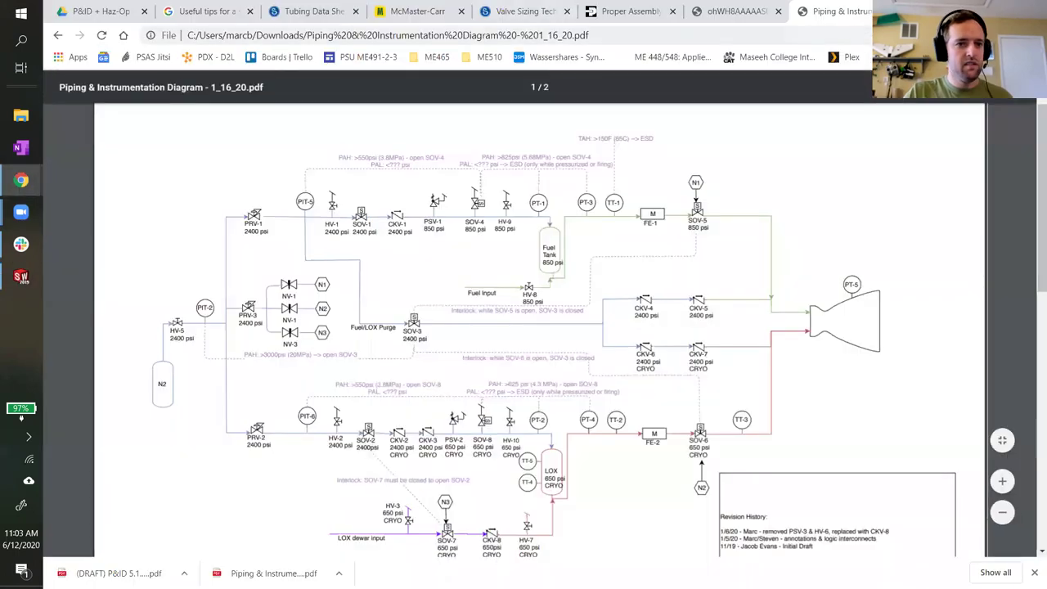
# - Search McMaster-Carr for "black manifold" and open the Right-Angle Flow Rectangular Manifolds category
pyautogui.click(413, 12)
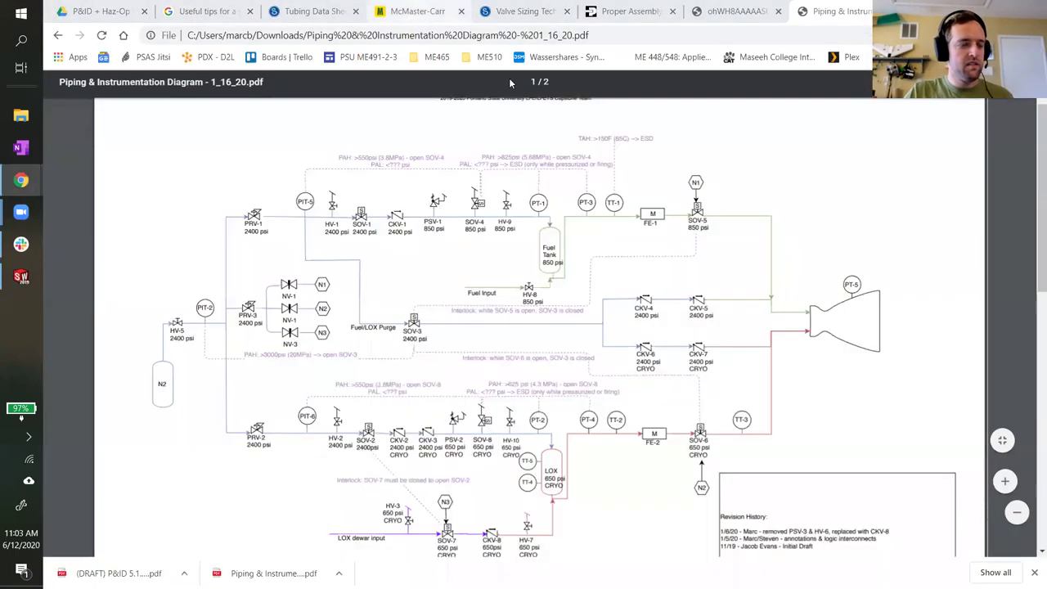
pyautogui.click(491, 94)
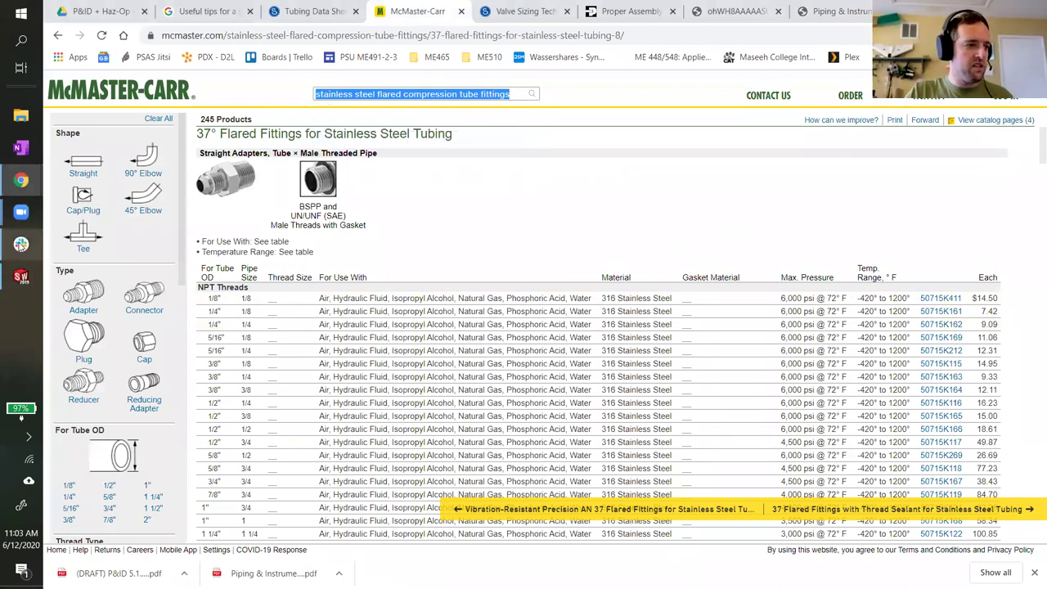
pyautogui.click(838, 12)
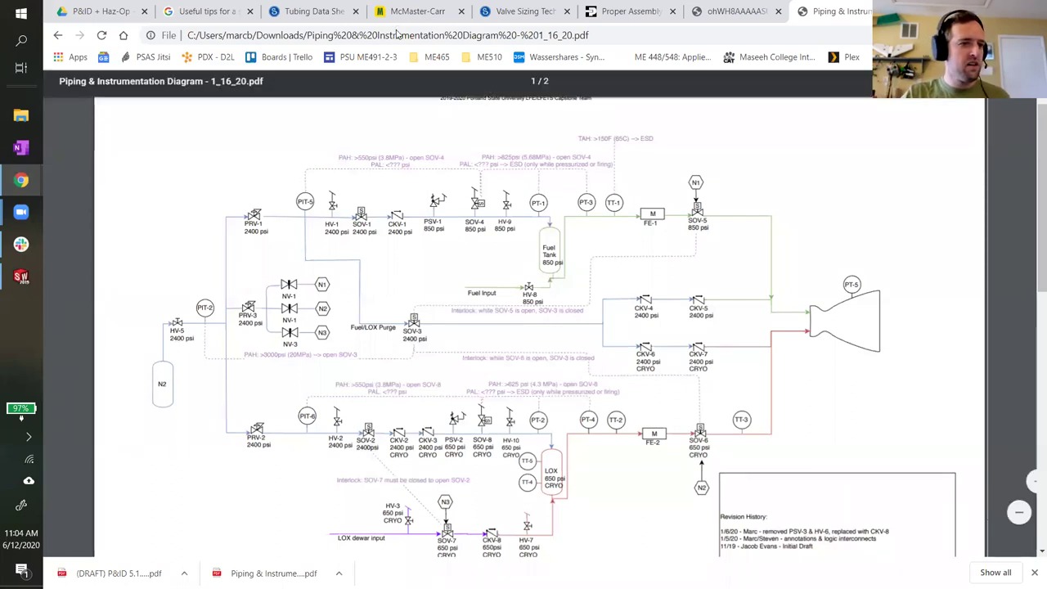
pyautogui.click(432, 17)
pyautogui.write('black manifold')
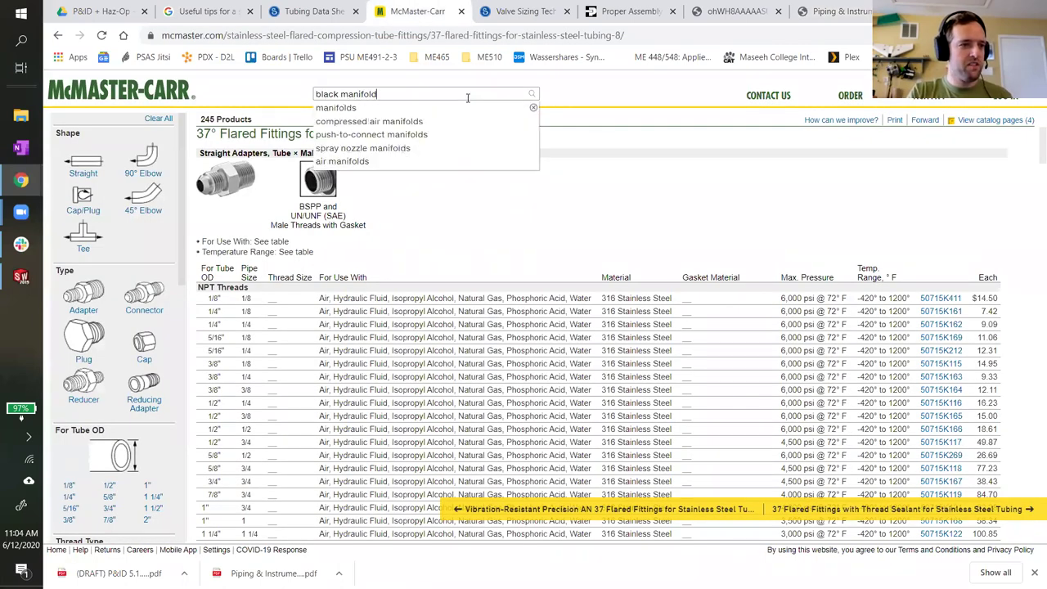
pyautogui.press('Return')
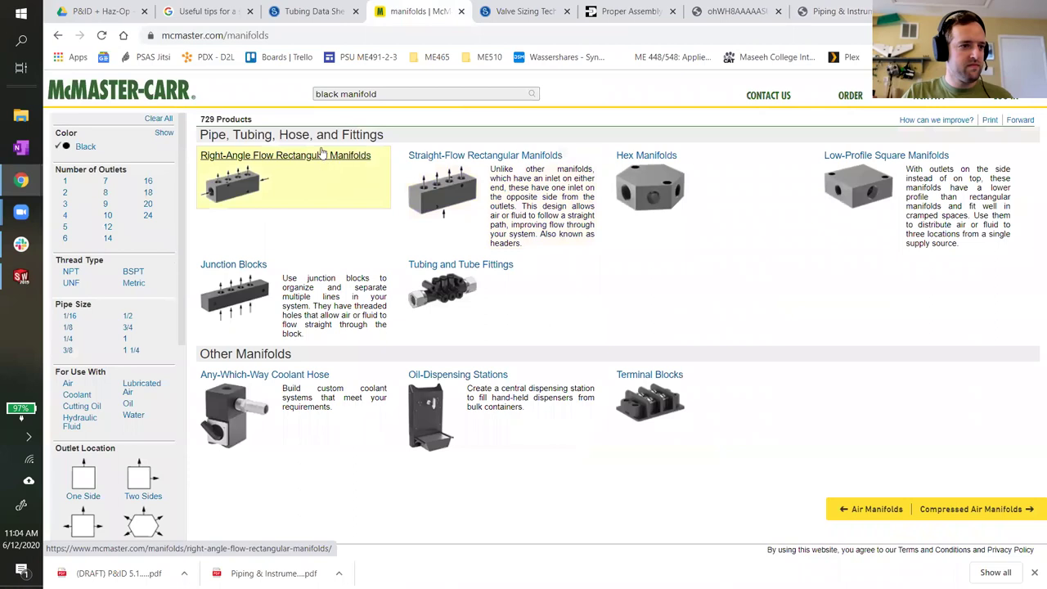
pyautogui.click(337, 162)
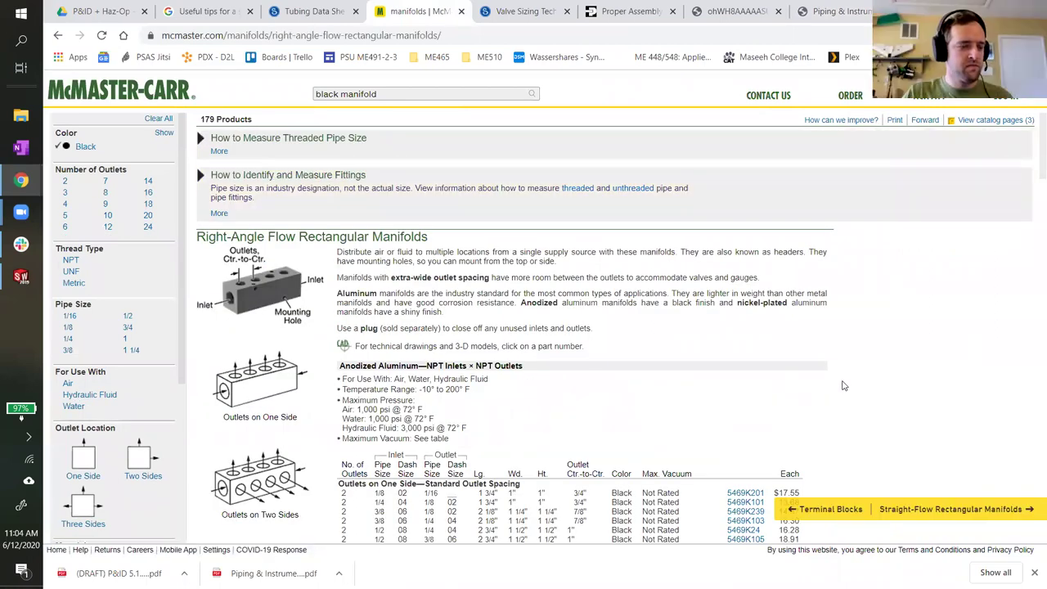
# - Check the piping diagram again, switch back to the SOLIDWORKS assembly, and widen the feature tree to show the full component names
pyautogui.click(844, 20)
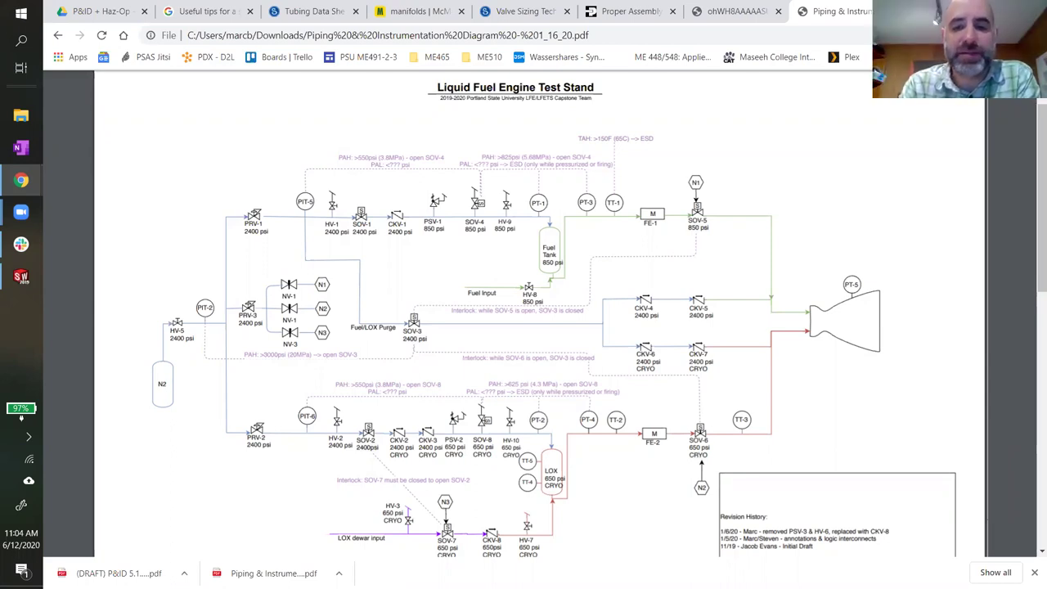
pyautogui.click(970, 10)
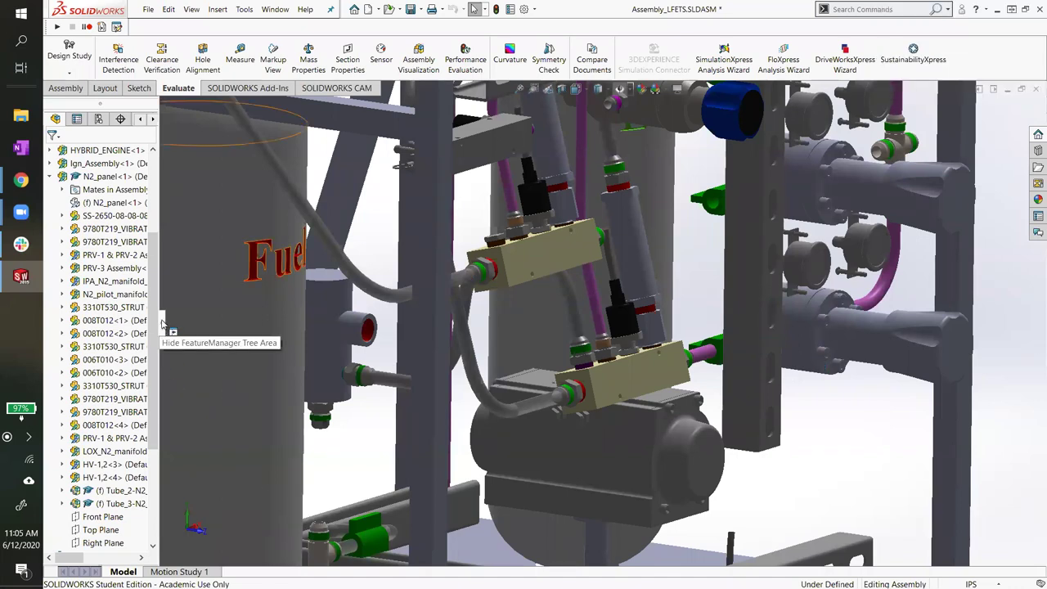
pyautogui.moveTo(162, 322); pyautogui.dragTo(268, 323)
pyautogui.scroll(-1, 185, 370)
pyautogui.scroll(2, 185, 370)
pyautogui.scroll(-1, 185, 370)
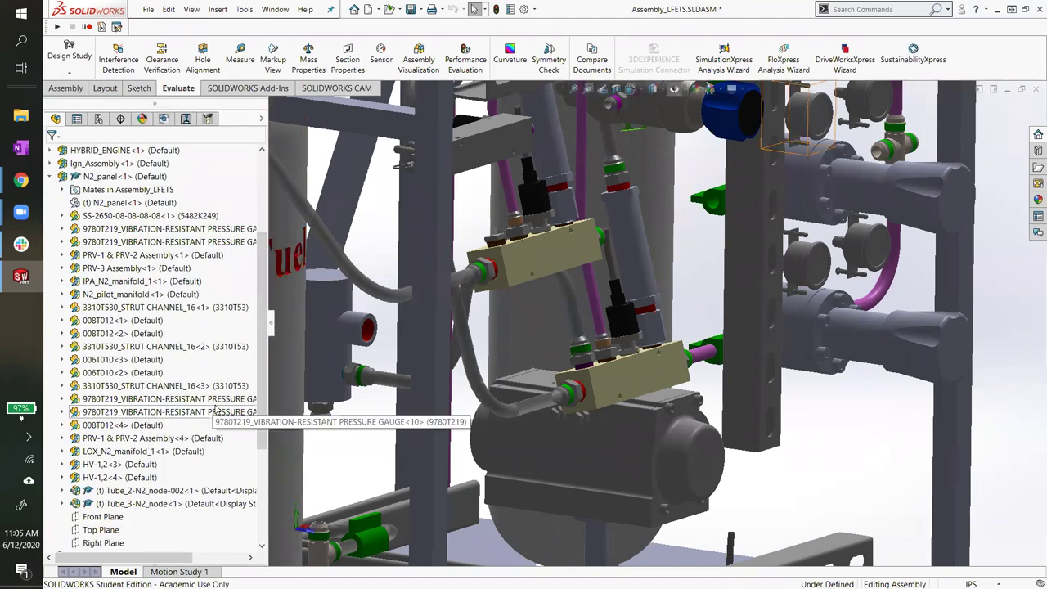
# - Expand the TUBING folder in the feature tree and open the Tube_5-Assembly_LFETS-001 subassembly, dismissing the CAM error
pyautogui.scroll(-4, 200, 421)
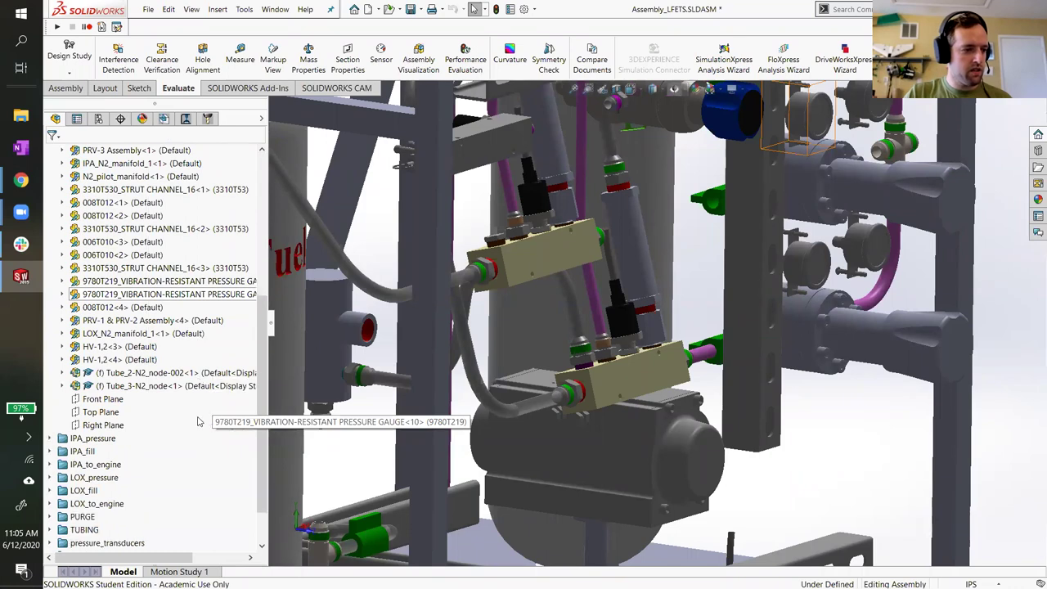
pyautogui.click(49, 477)
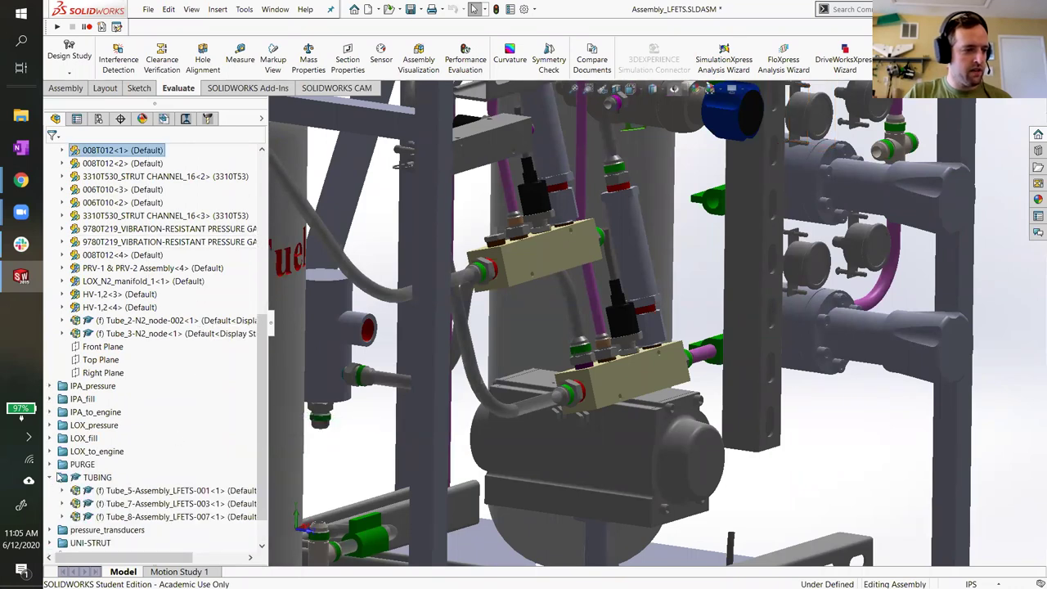
pyautogui.scroll(-1, 147, 452)
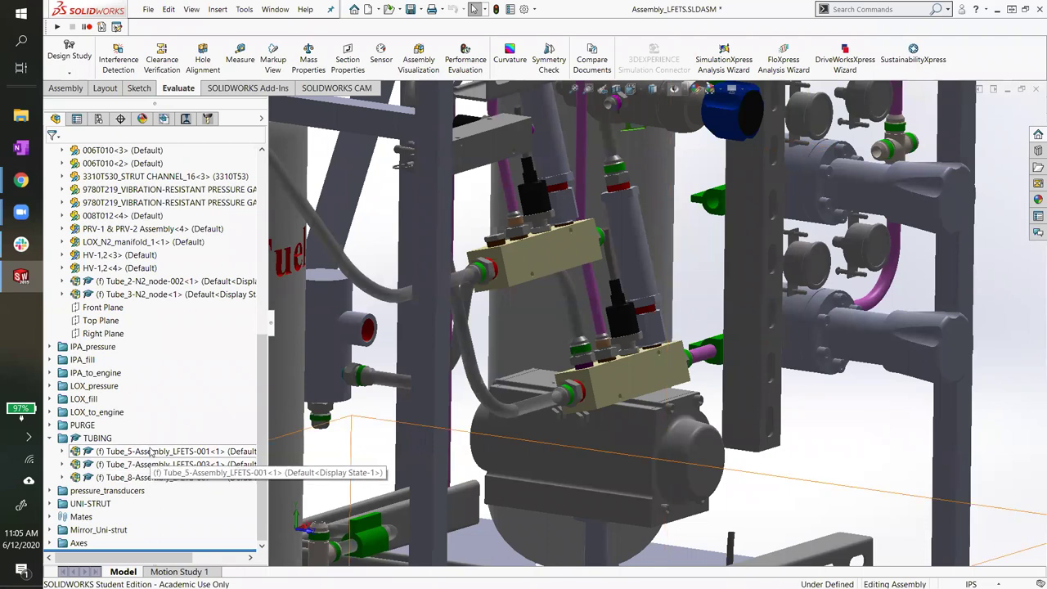
pyautogui.click(151, 452)
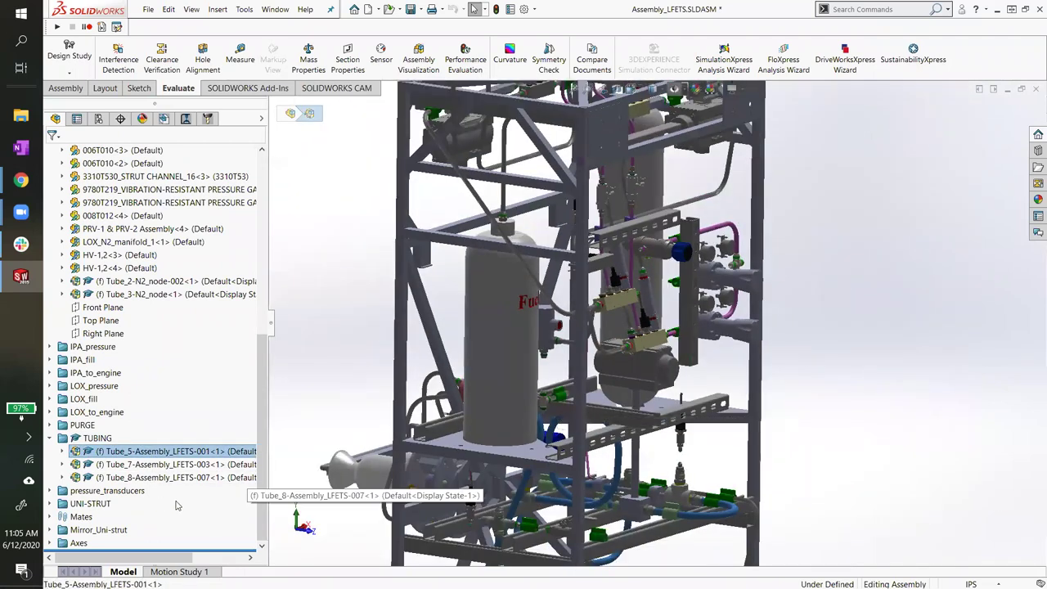
pyautogui.rightClick(132, 454)
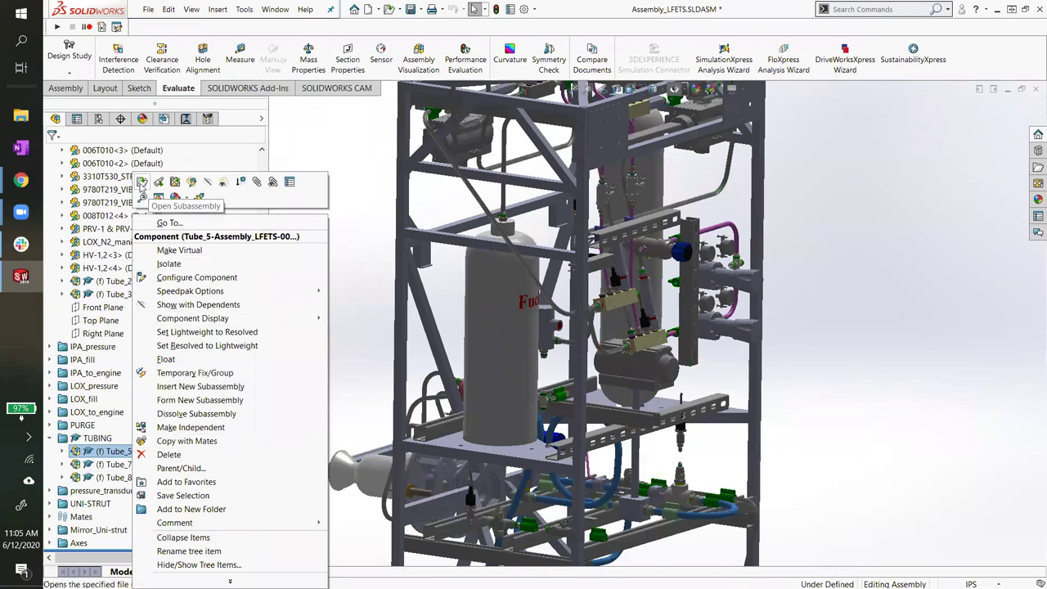
pyautogui.click(142, 184)
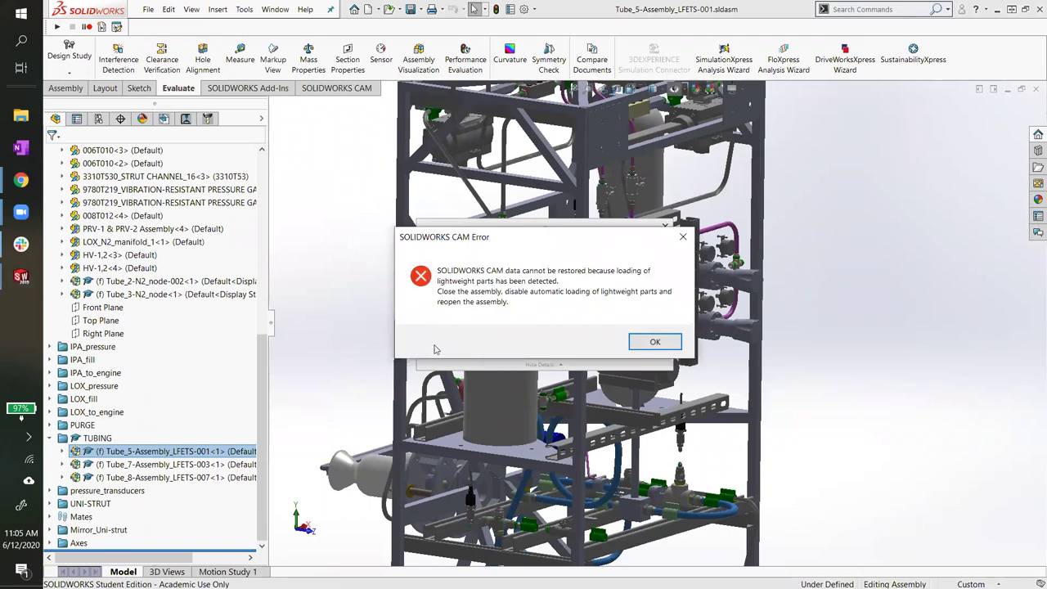
pyautogui.click(654, 341)
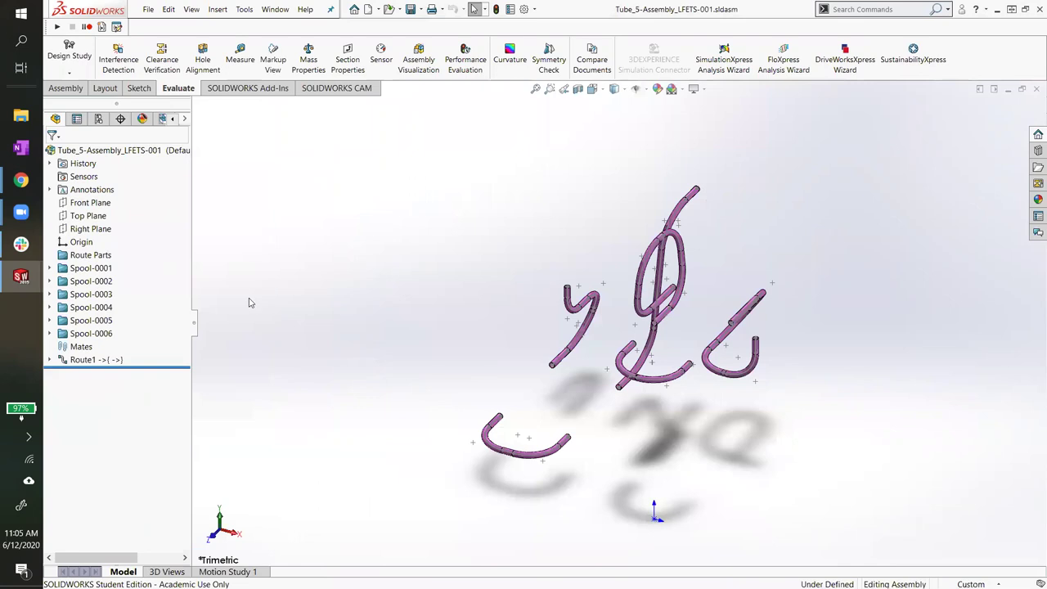
# - Make a new drawing from the Tube_5 assembly, declining to open the existing drawing and cancelling the sheet format selection
pyautogui.click(155, 9)
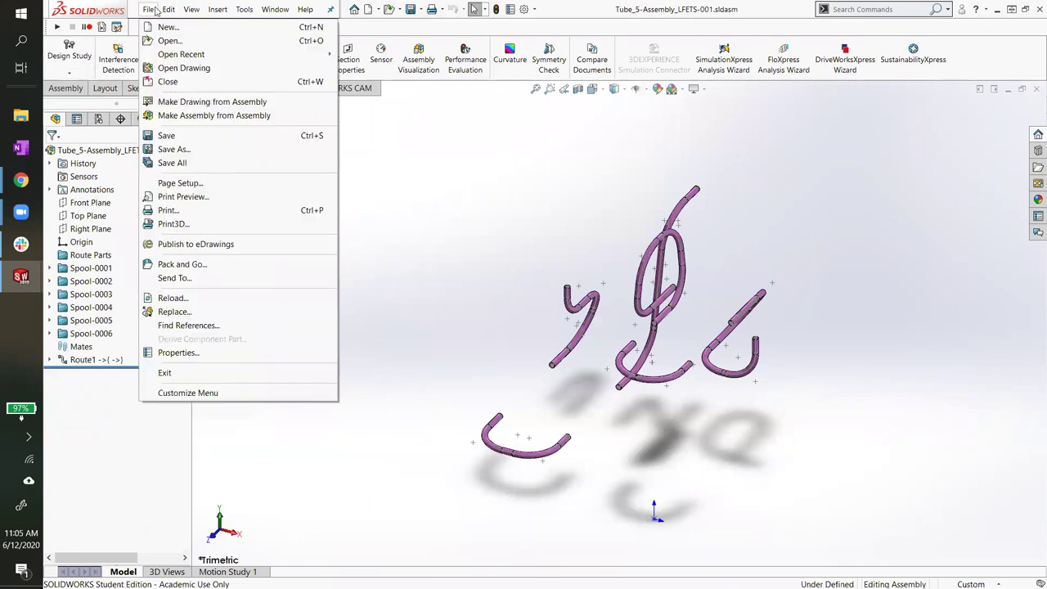
pyautogui.click(180, 103)
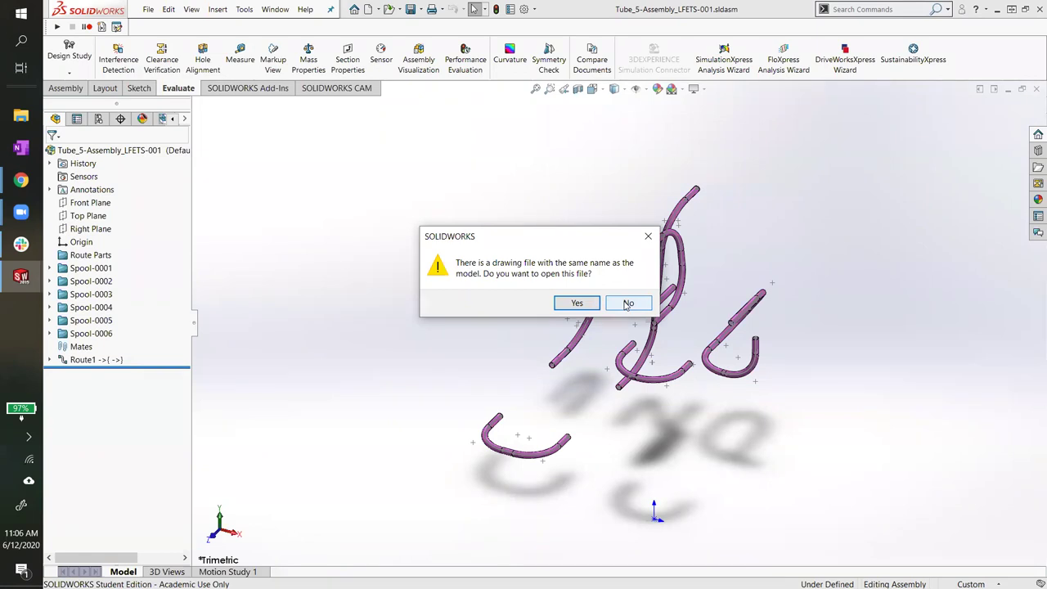
pyautogui.click(627, 304)
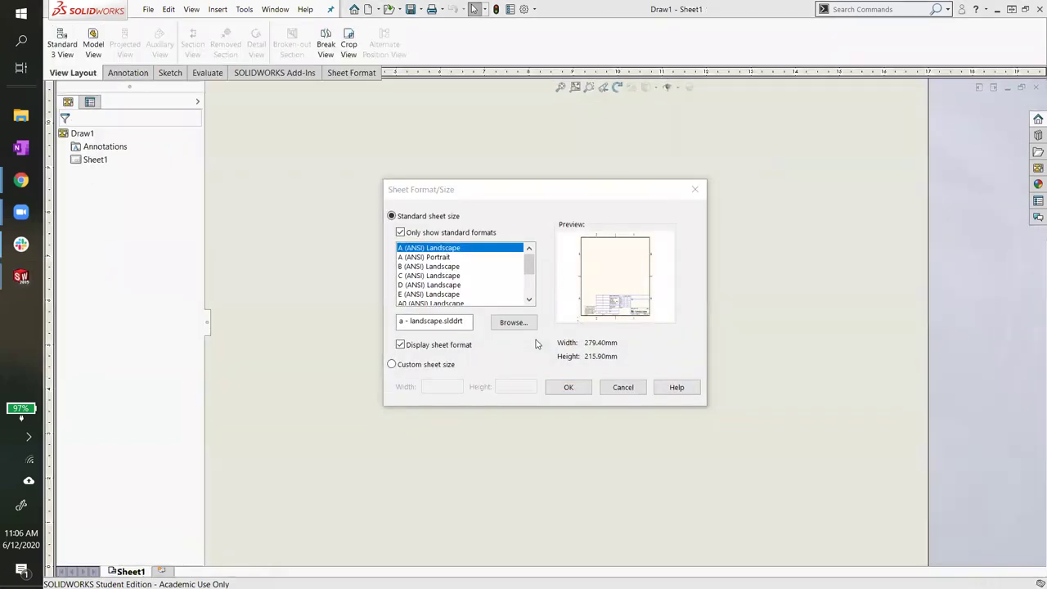
pyautogui.click(622, 387)
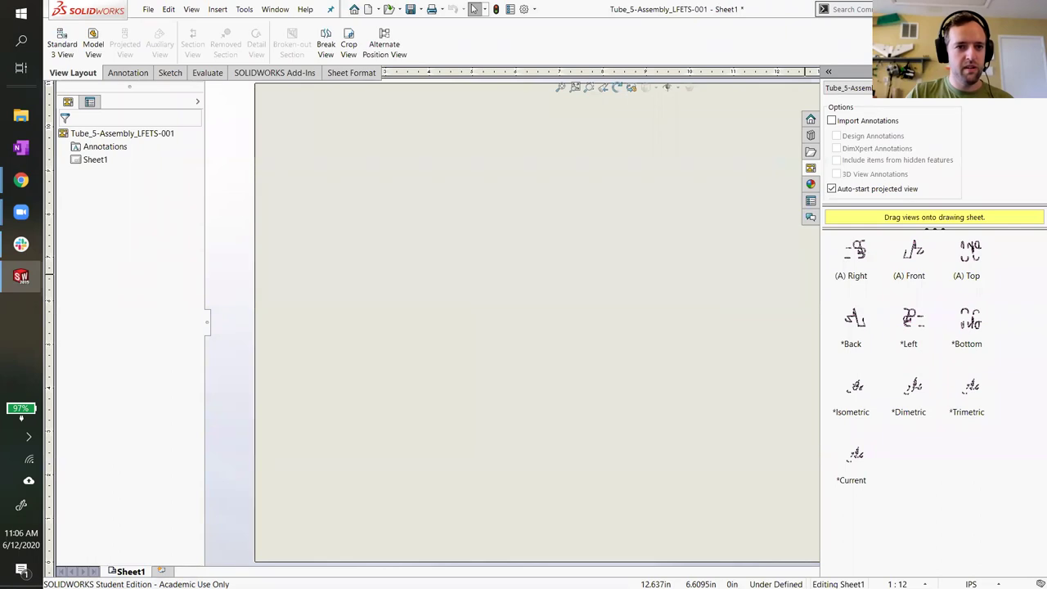
# - Leave SOLIDWORKS for File Explorer and open the liquid-engine-test-stand folder inside the GitHub folder
pyautogui.click(21, 276)
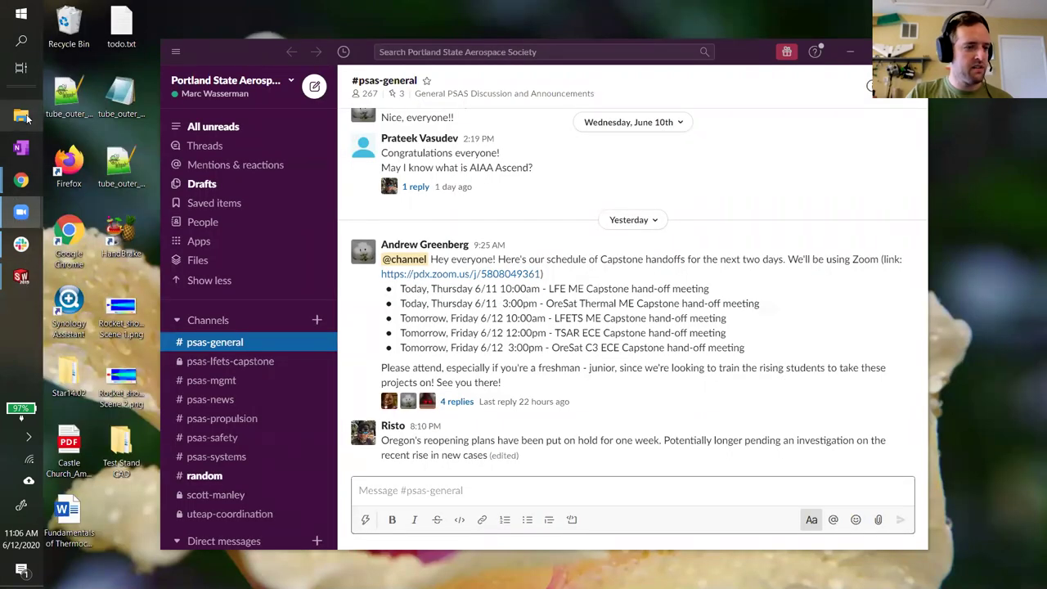
pyautogui.click(22, 115)
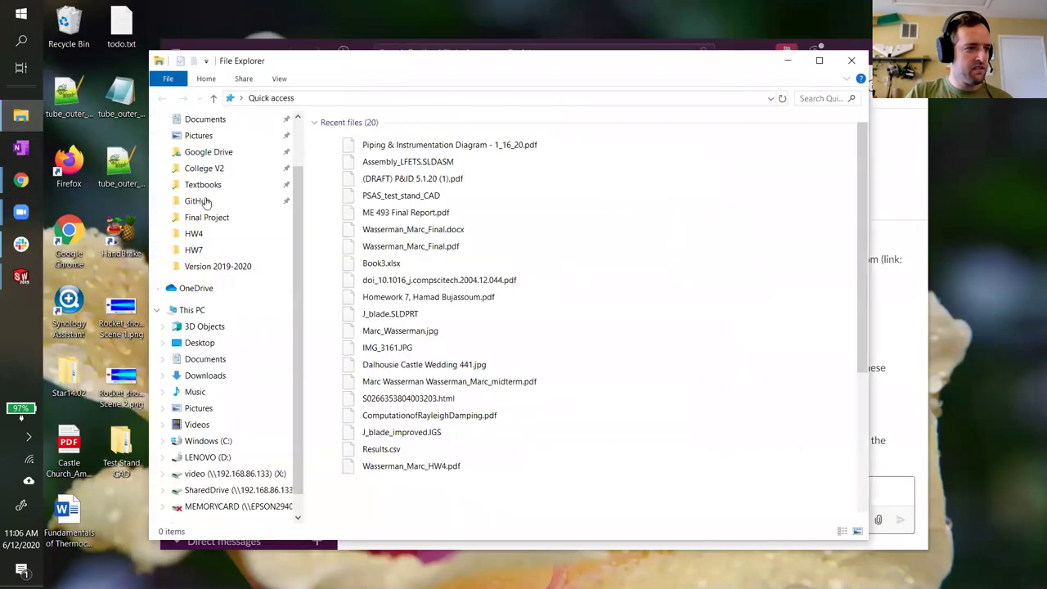
pyautogui.click(198, 196)
pyautogui.click(199, 261)
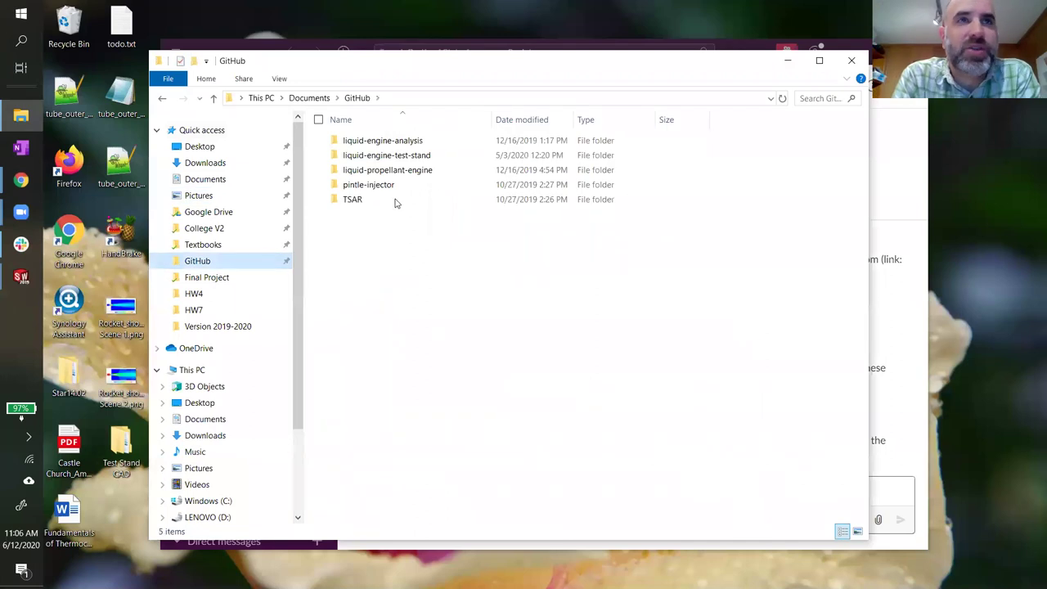
pyautogui.doubleClick(405, 156)
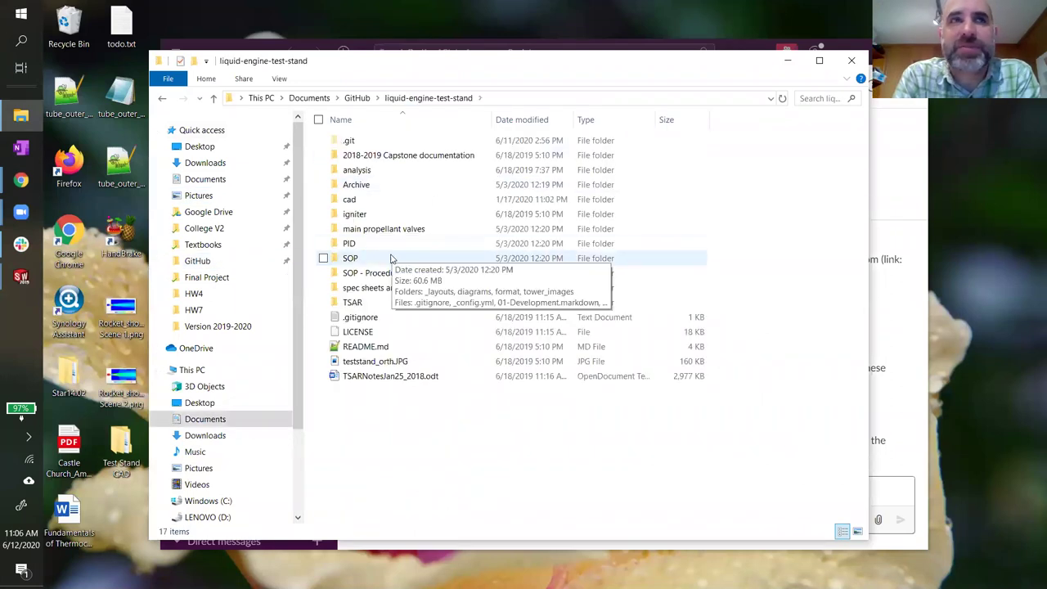
# - Open the existing drawing Tube_5-Assembly_LFETS-001.SLDDRW from the Version 2019-2020 folder under cad, Test Stand CAD Files
pyautogui.click(370, 200)
pyautogui.doubleClick(370, 200)
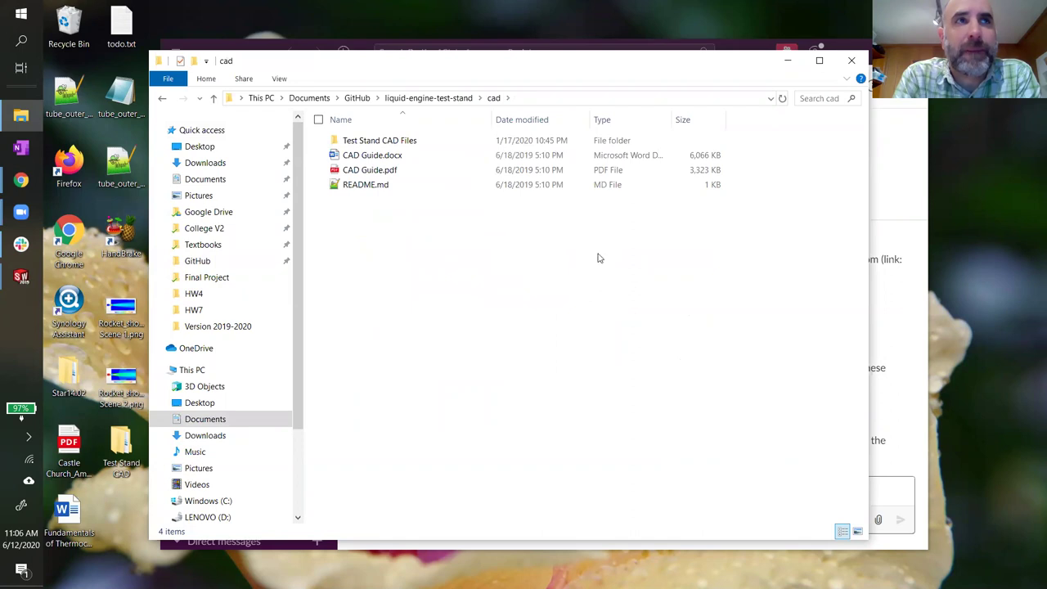
pyautogui.doubleClick(379, 141)
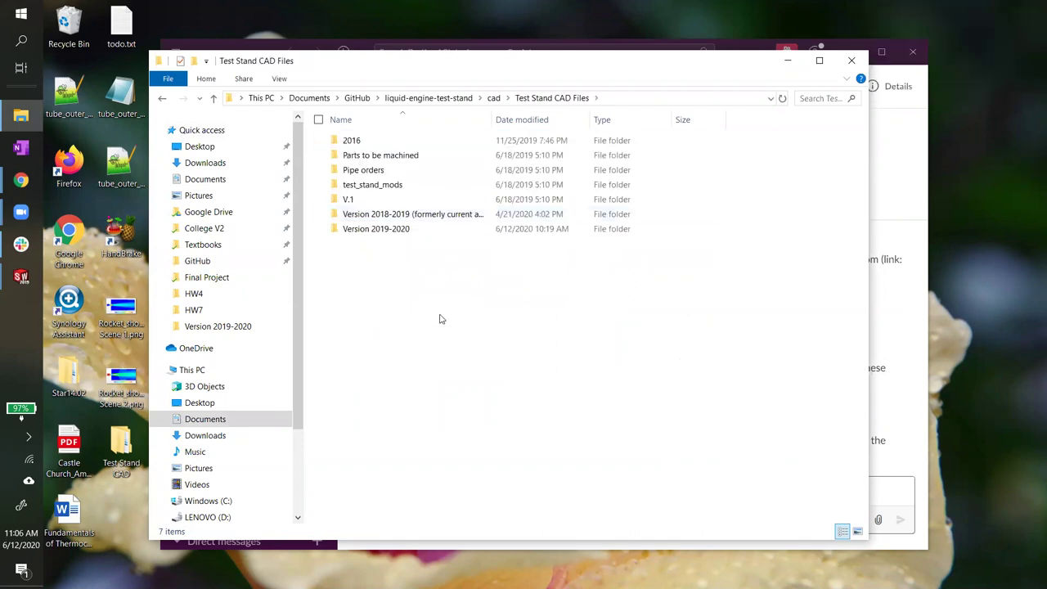
pyautogui.doubleClick(377, 230)
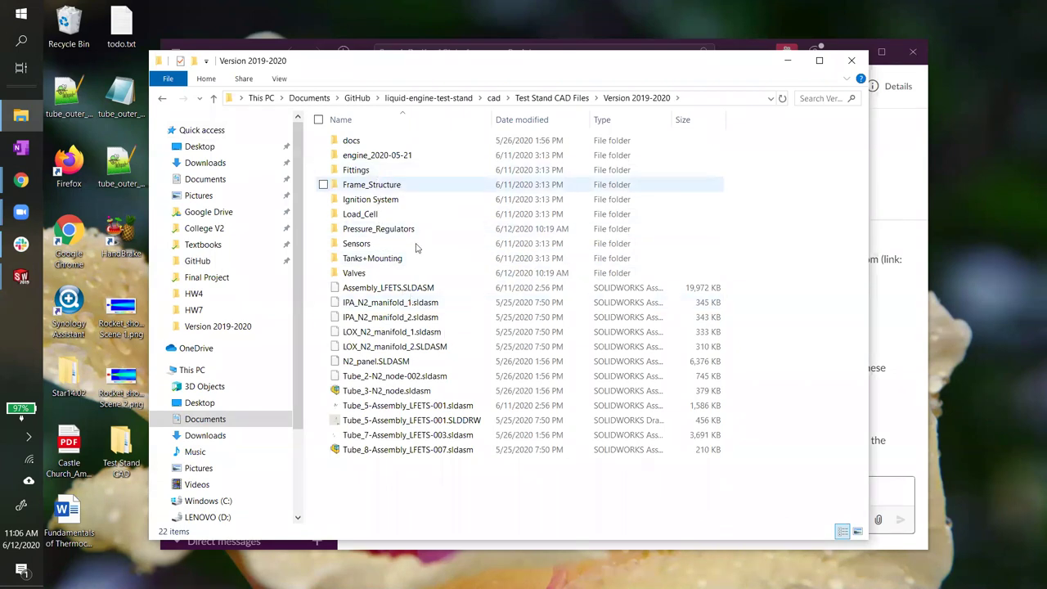
pyautogui.doubleClick(396, 421)
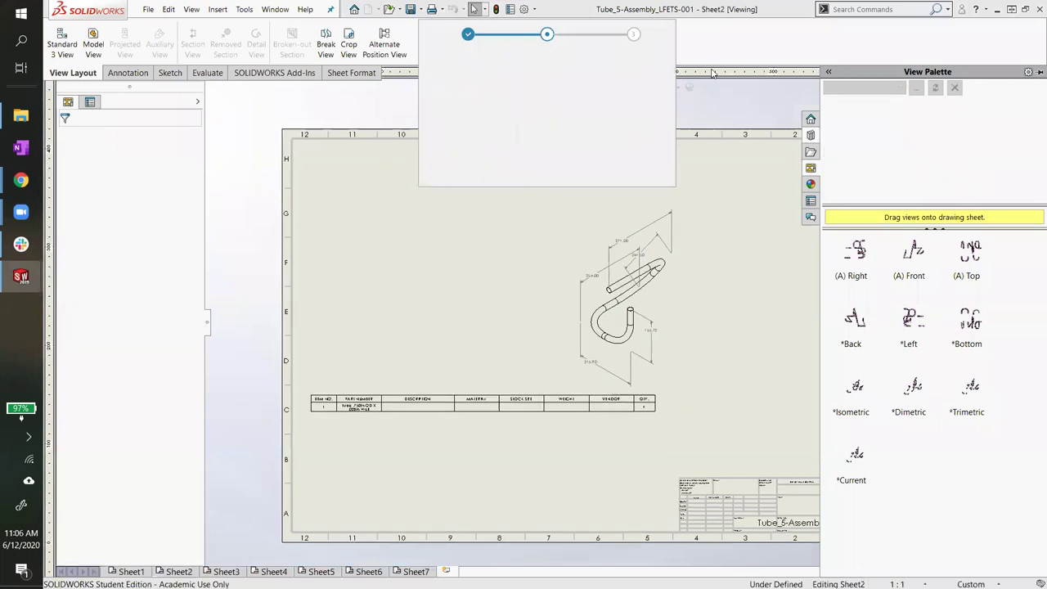
pyautogui.click(775, 105)
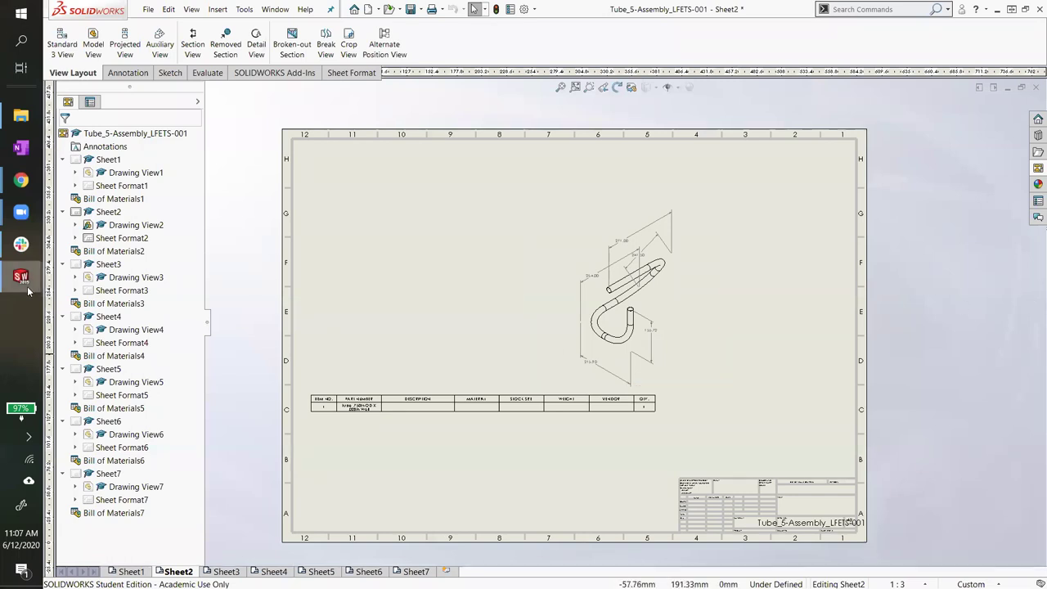
pyautogui.moveTo(28, 291)
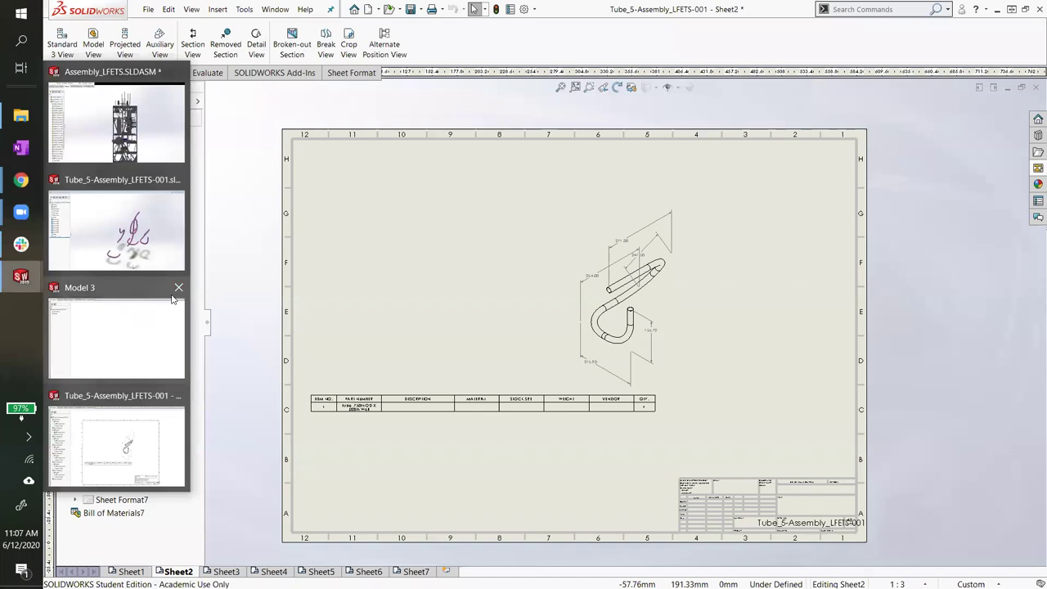
pyautogui.moveTo(173, 299)
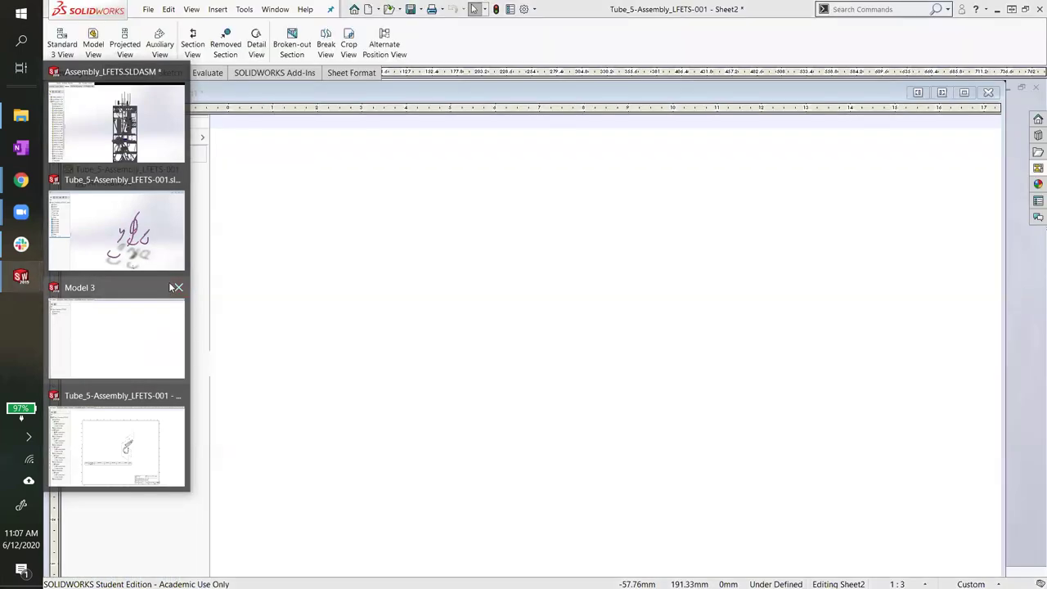
pyautogui.click(179, 287)
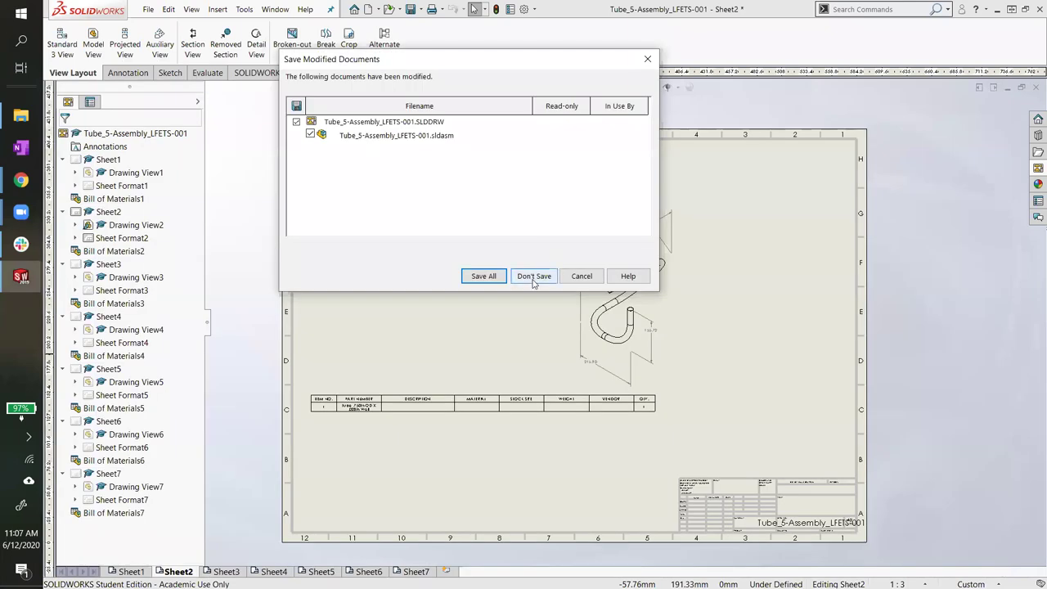
pyautogui.click(582, 277)
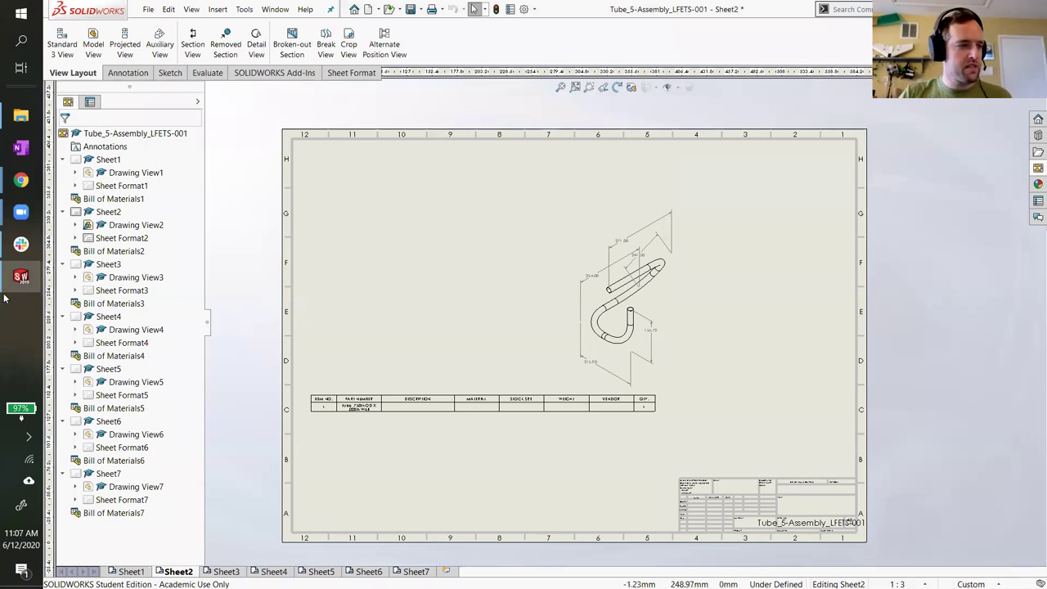
# - Switch from the Tube_5 drawing back to the main Assembly_LFETS window and dismiss the unsaved document notification
pyautogui.moveTo(18, 278)
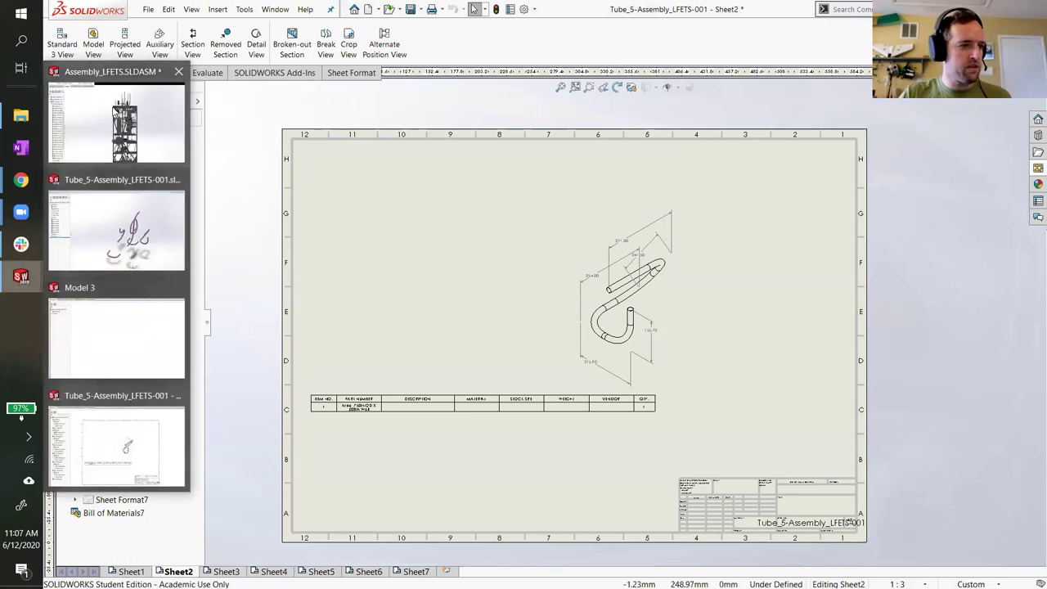
pyautogui.moveTo(115, 115)
pyautogui.click(117, 446)
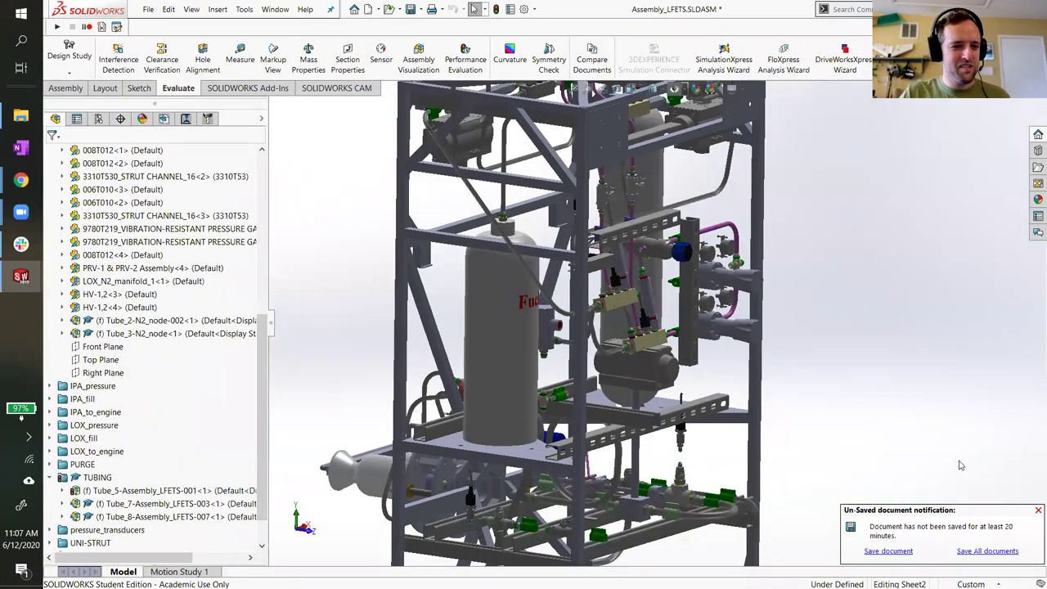
pyautogui.click(1036, 512)
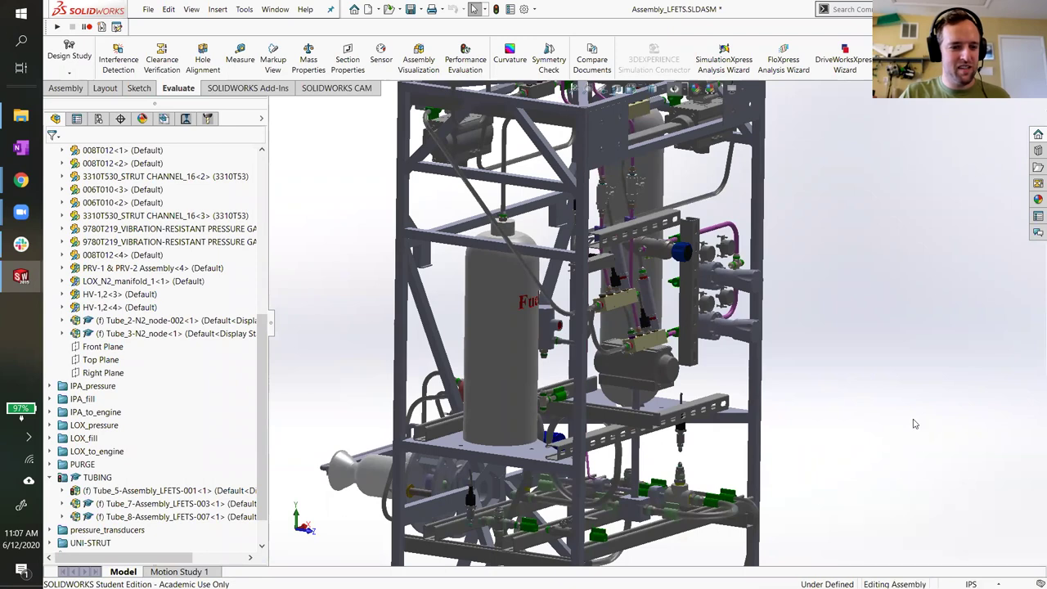